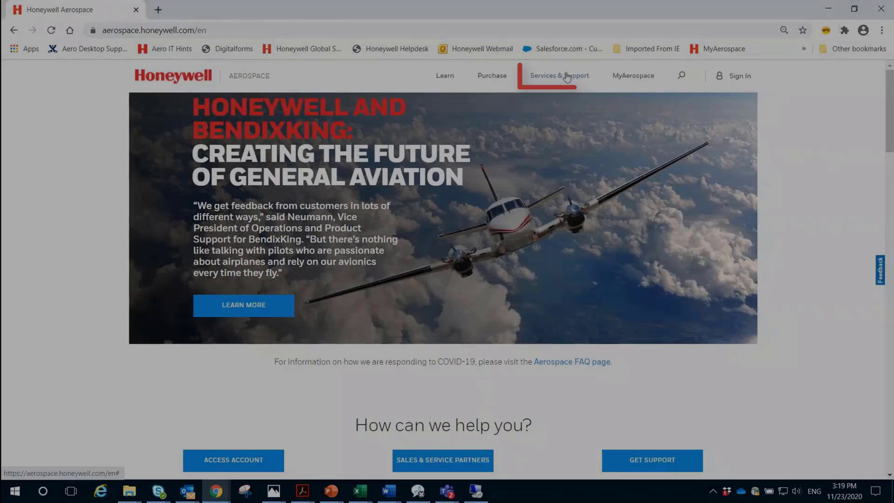
# Go to Technical Publications under Services & Support and sign in with the account username and password
pyautogui.click(567, 76)
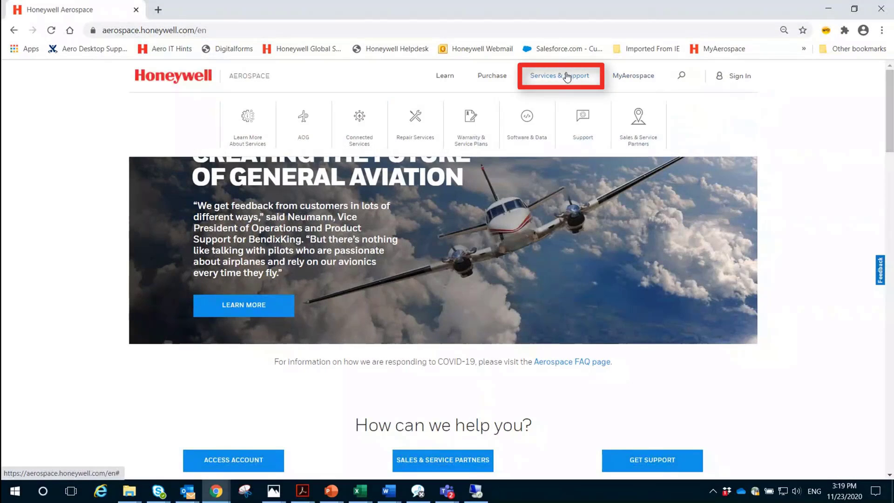
pyautogui.moveTo(569, 100)
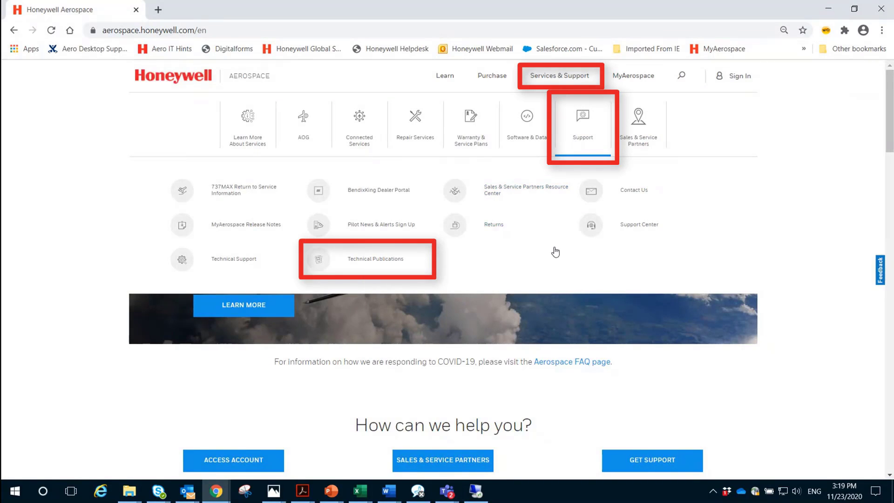
pyautogui.click(380, 264)
pyautogui.write('elel54c')
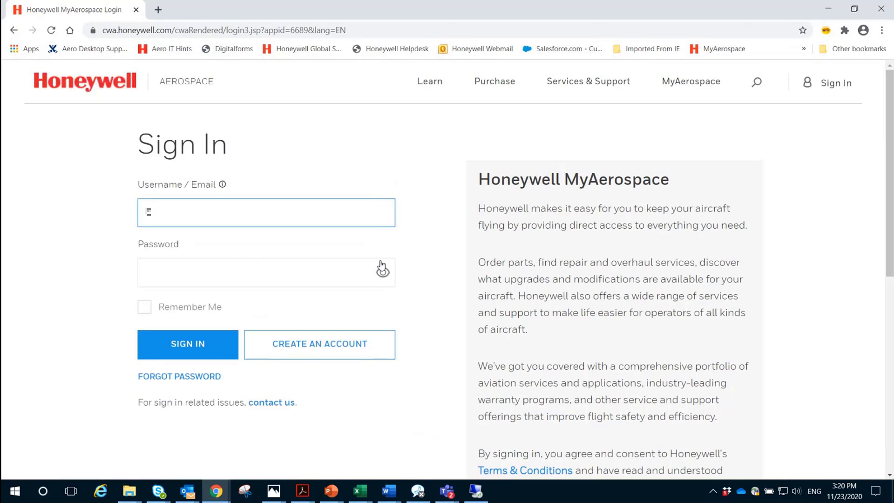
pyautogui.press('Tab')
pyautogui.write('**********')
pyautogui.click(201, 337)
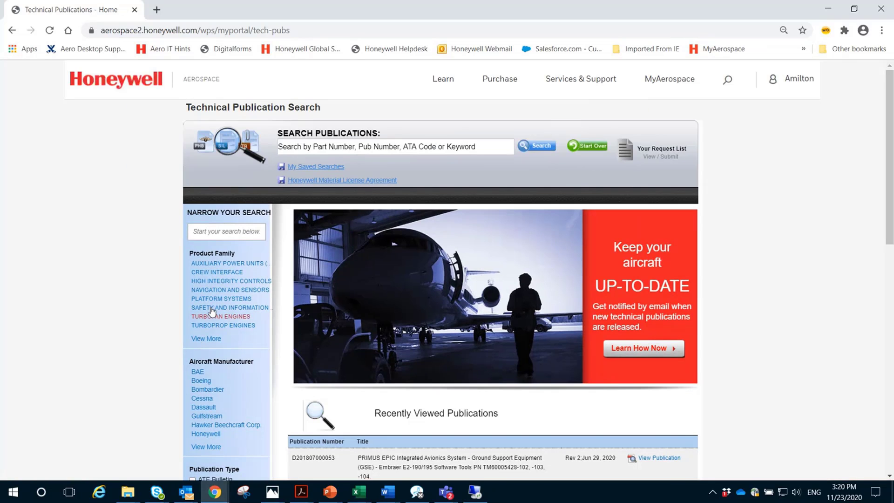
# Search publications for 'tools' and open the first result, the Embraer E2-190/195 Software Tools letter
pyautogui.click(297, 146)
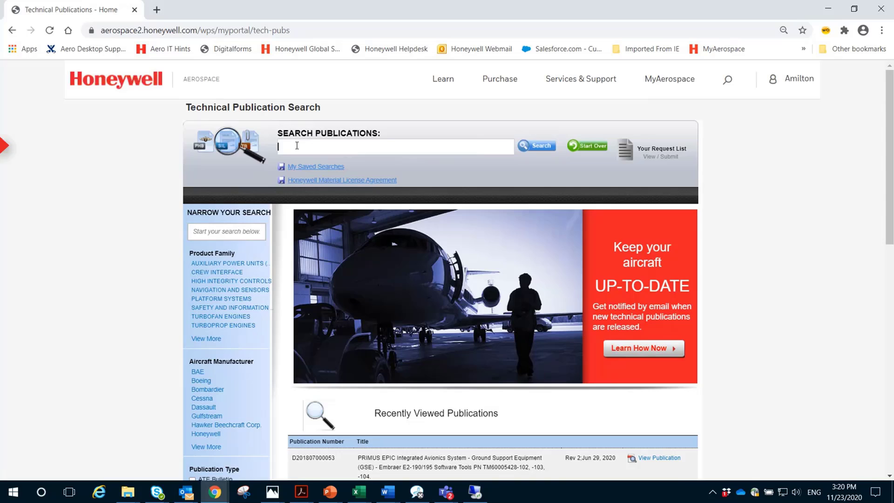
pyautogui.write('tools')
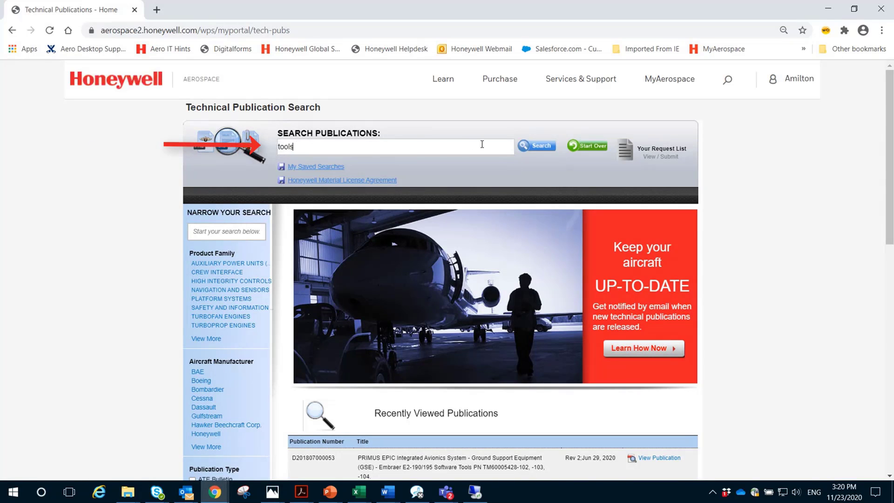
pyautogui.click(538, 146)
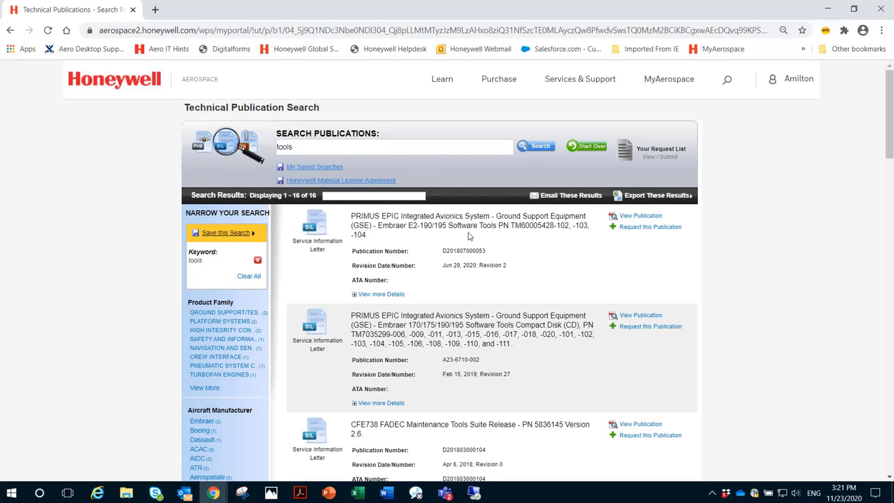
pyautogui.click(641, 217)
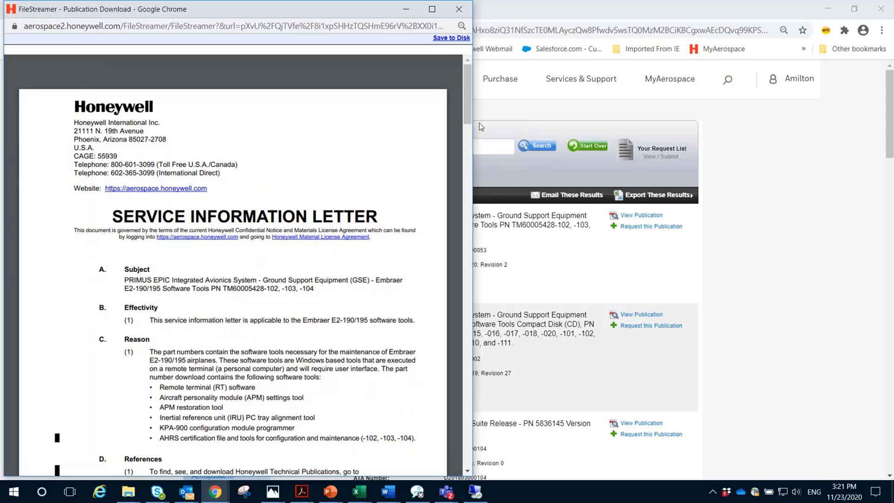
pyautogui.moveTo(466, 99); pyautogui.dragTo(465, 261)
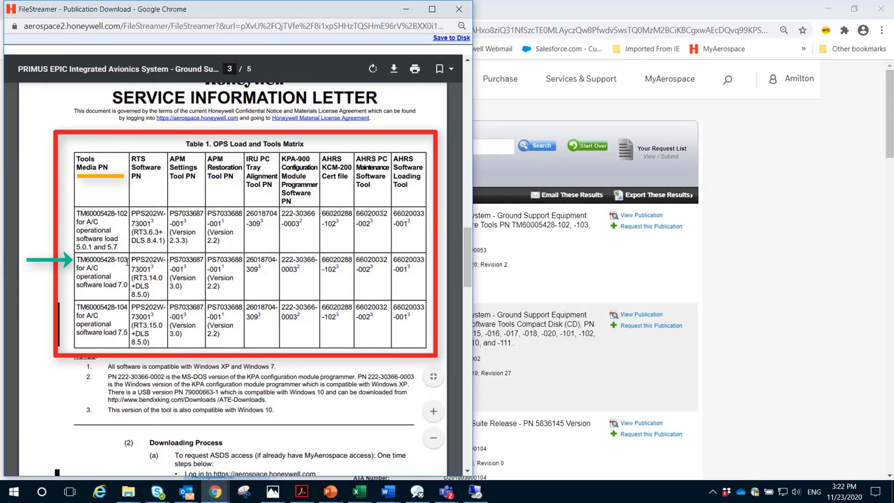
pyautogui.moveTo(128, 261); pyautogui.dragTo(79, 261)
pyautogui.hotkey('ctrl', 'c')
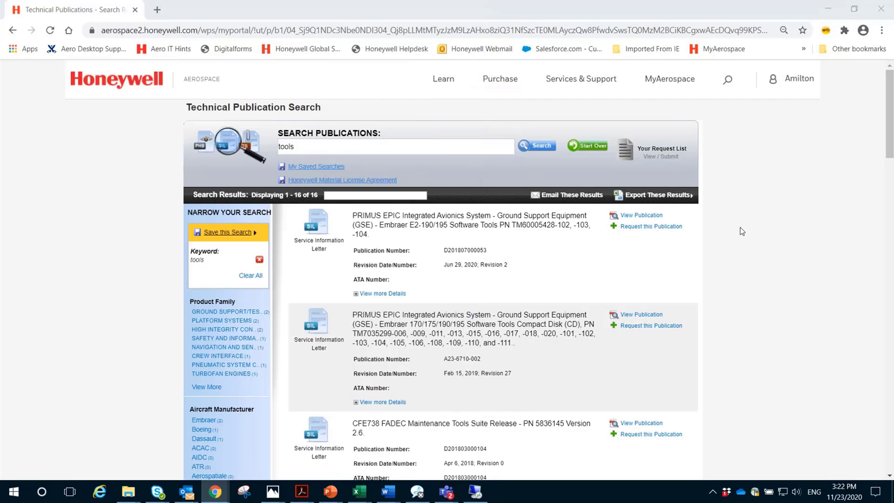
# Go to Software & Database Services (ASDS, NavDB, TerrDB) under Services & Support > Software & Data
pyautogui.click(742, 231)
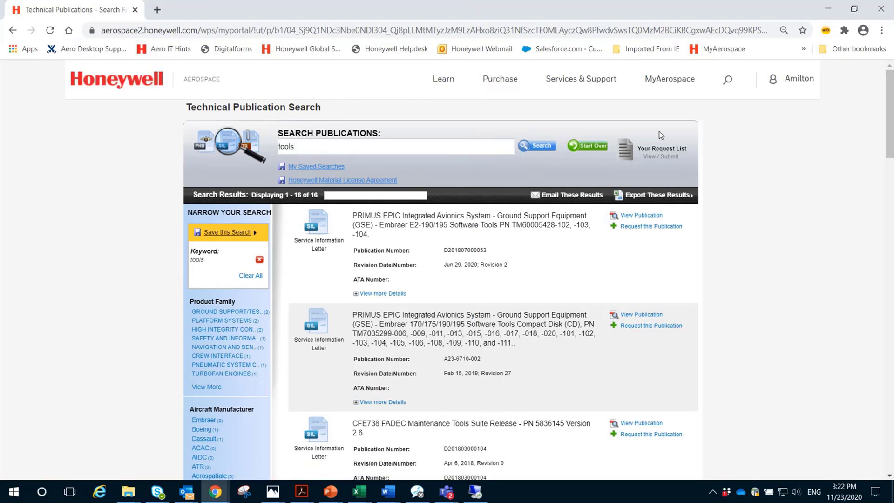
pyautogui.moveTo(600, 82)
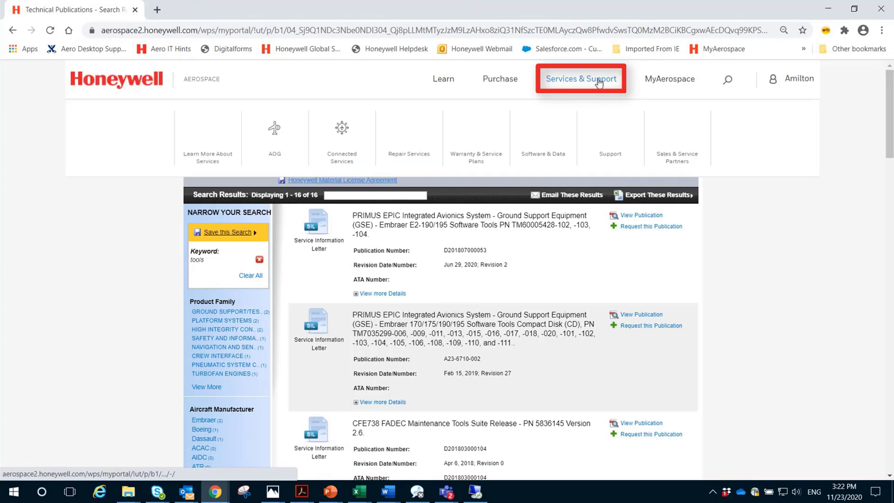
pyautogui.moveTo(543, 140)
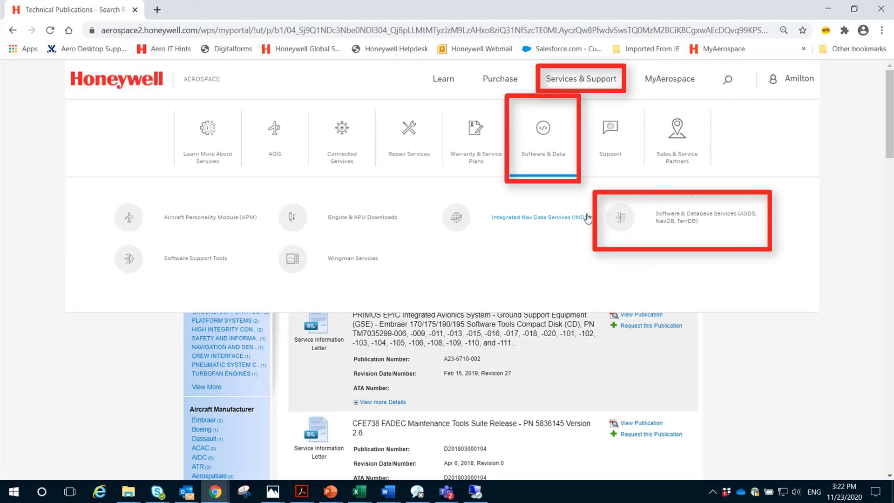
pyautogui.click(679, 219)
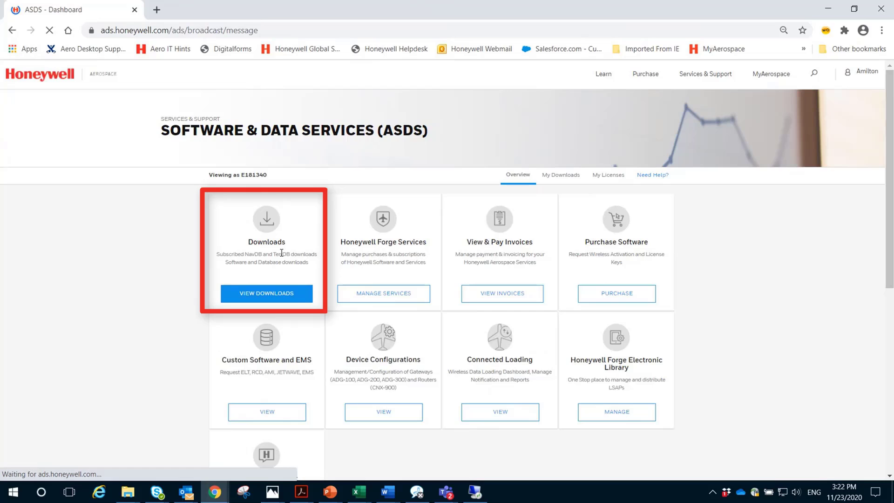
pyautogui.click(257, 298)
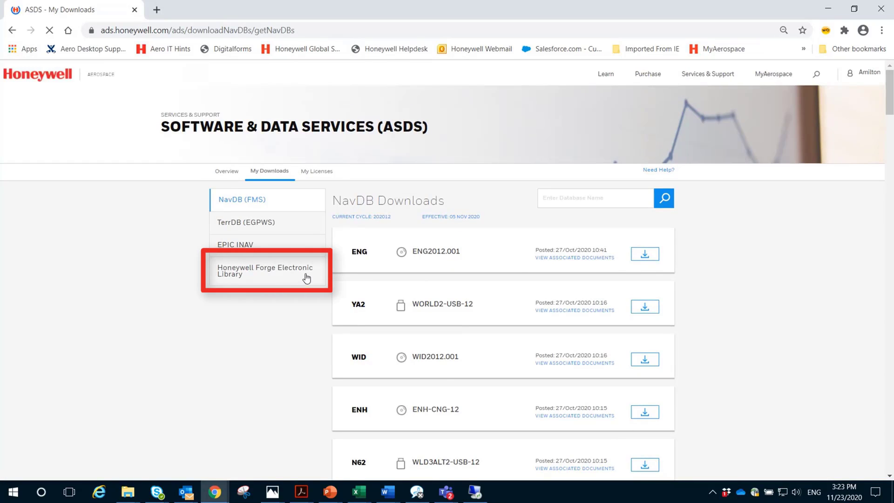
pyautogui.click(269, 278)
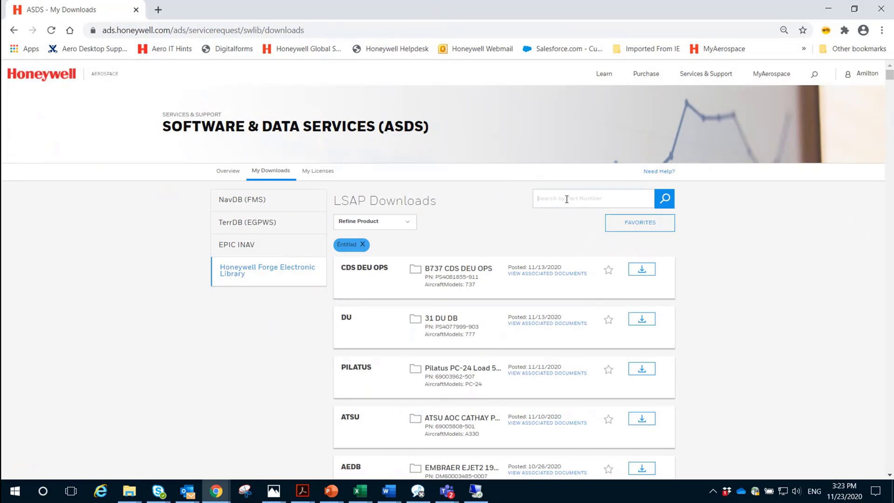
pyautogui.click(567, 200)
pyautogui.hotkey('ctrl', 'v')
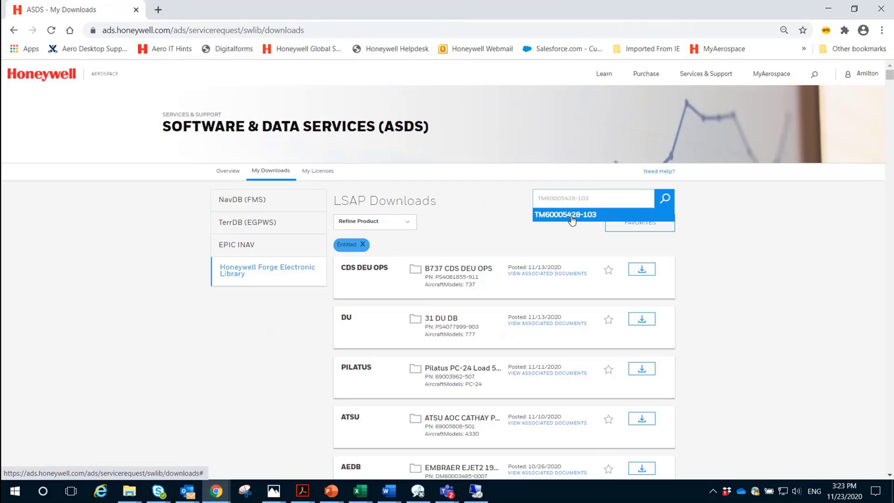
pyautogui.click(572, 215)
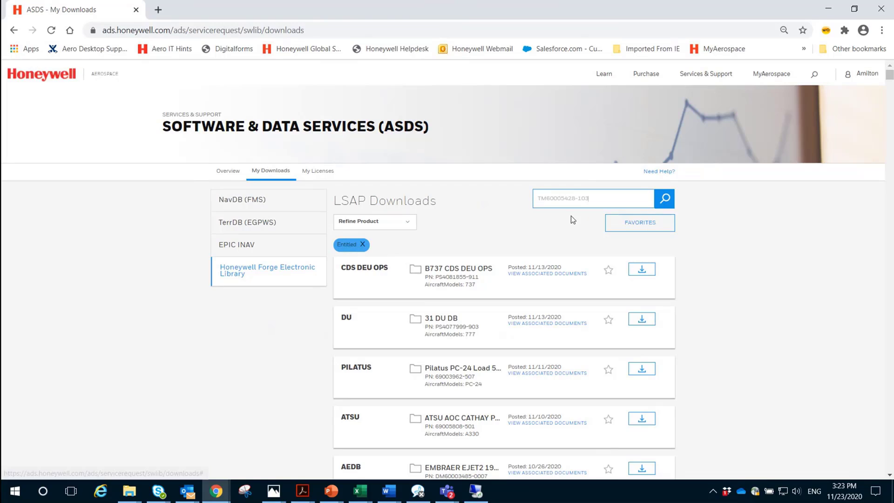
pyautogui.click(666, 199)
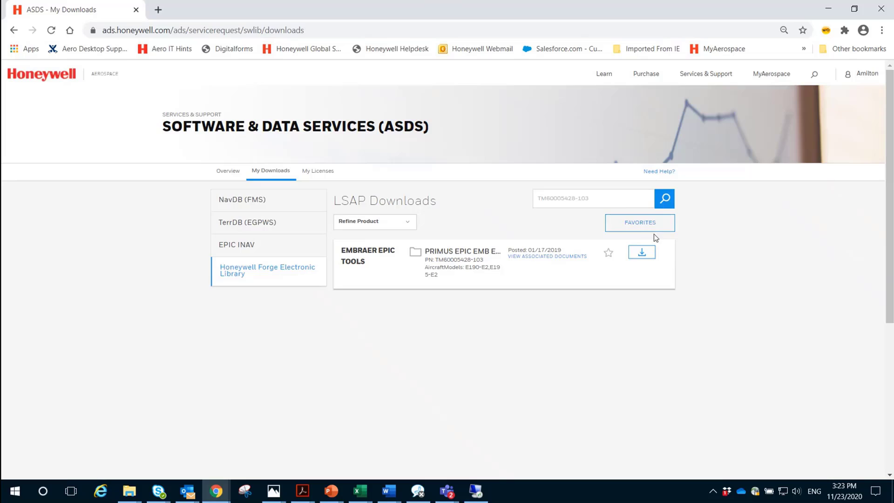
pyautogui.click(641, 255)
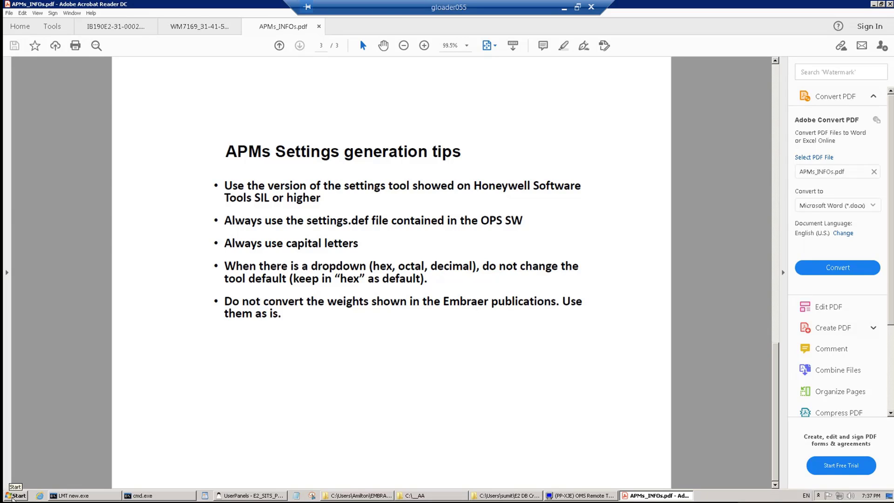
# Launch APM Settings Tool from Start > All Programs > Honeywell > APM Settings Tool v3.0
pyautogui.click(13, 498)
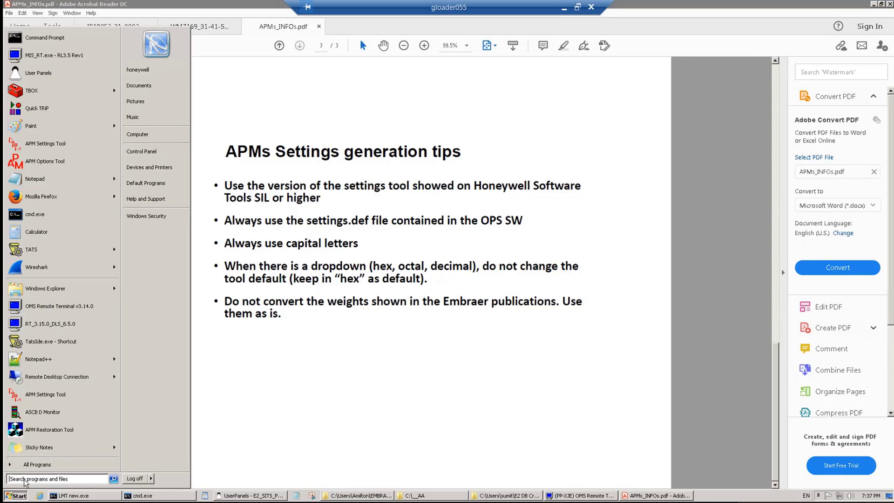
pyautogui.click(36, 466)
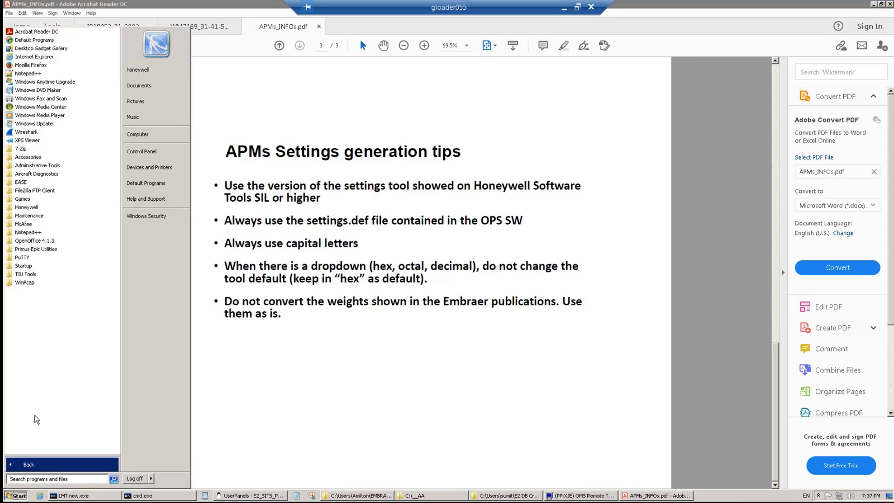
pyautogui.click(22, 207)
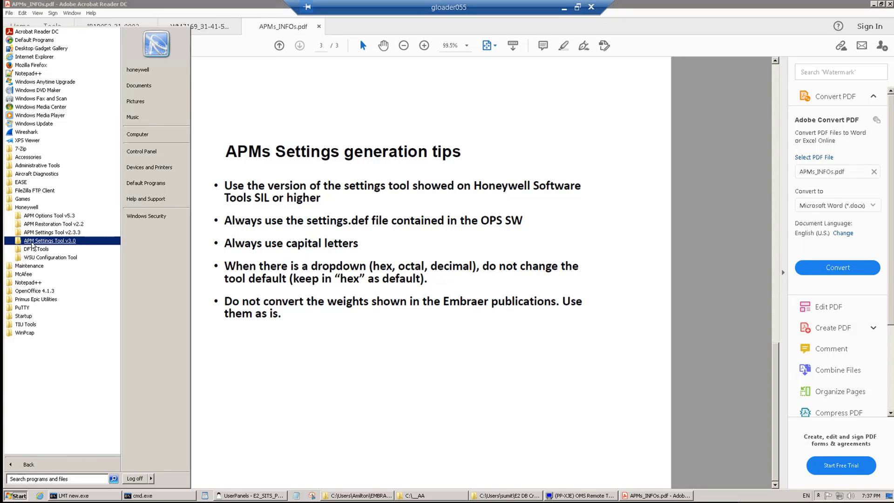
pyautogui.click(32, 242)
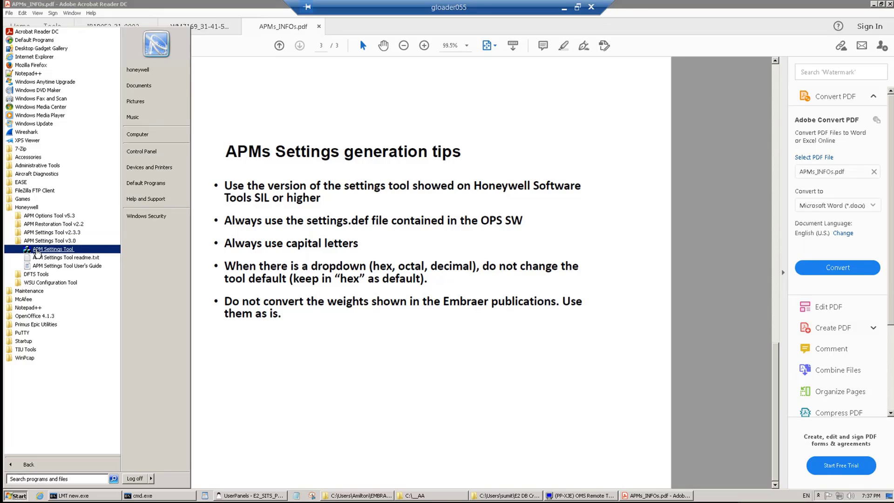
pyautogui.click(37, 251)
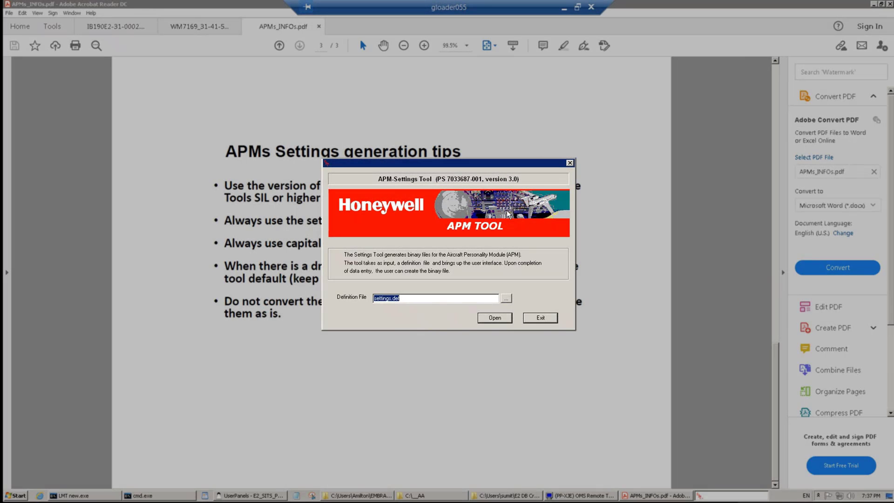
# Move the startup window to the lower right of the screen and browse for the definition file
pyautogui.moveTo(462, 163); pyautogui.dragTo(610, 279)
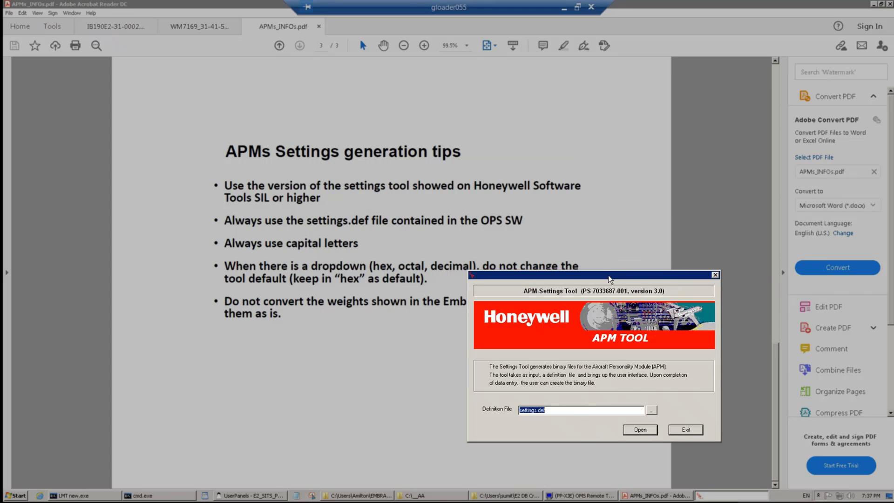
pyautogui.click(651, 410)
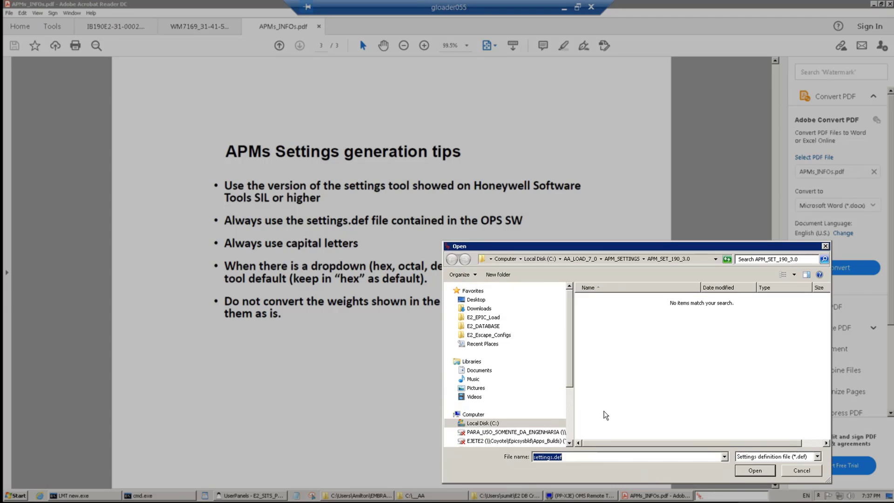
# Choose C:\AA_LOAD_7_0\OPS_SW\apm_defn\settings.def as the definition file
pyautogui.click(454, 423)
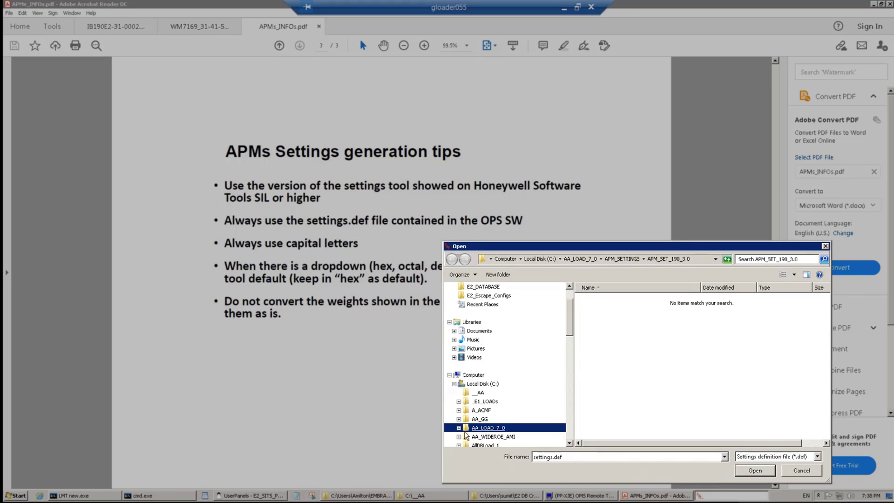
pyautogui.click(458, 428)
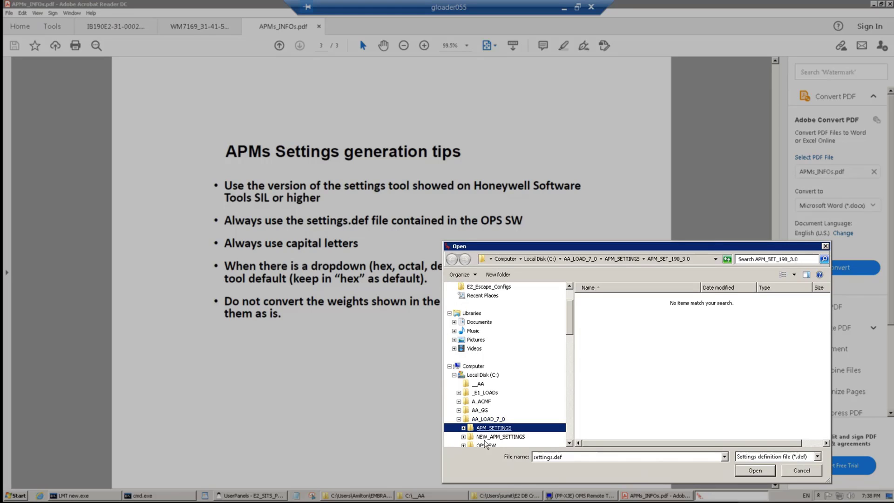
pyautogui.click(464, 445)
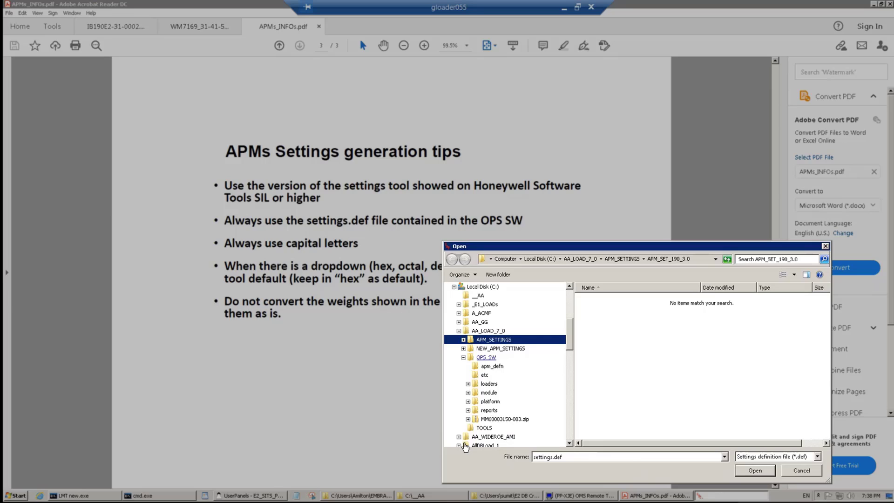
pyautogui.click(492, 367)
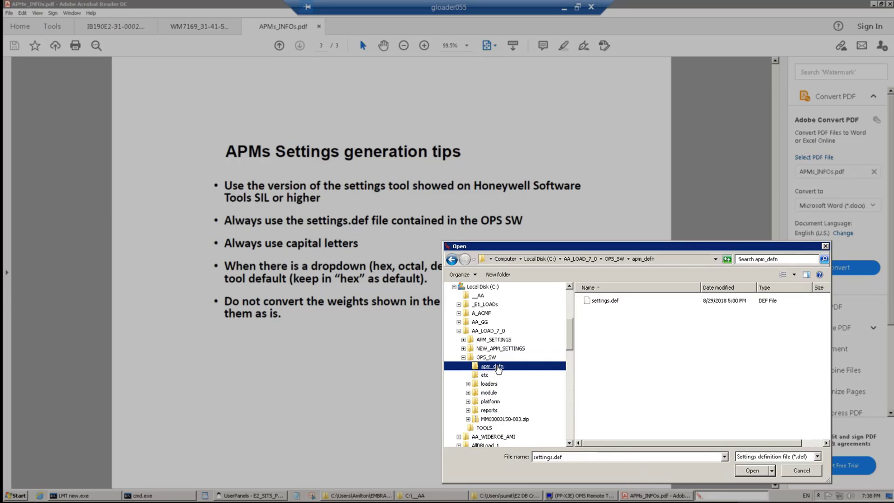
pyautogui.click(611, 306)
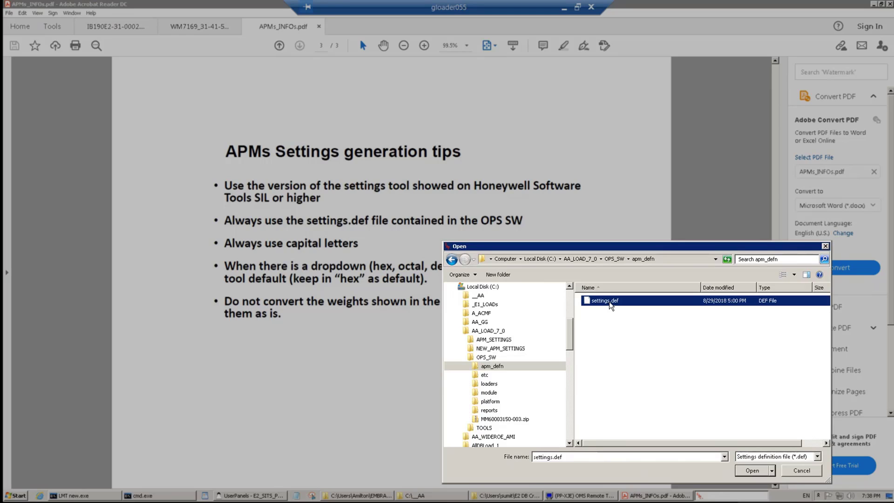
pyautogui.click(750, 471)
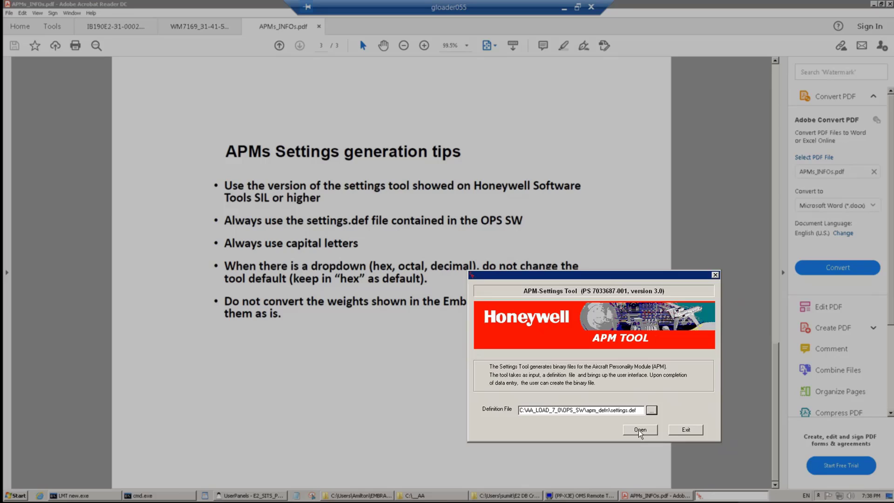
# Open settings.def from the start window to get the default data source choices
pyautogui.click(640, 431)
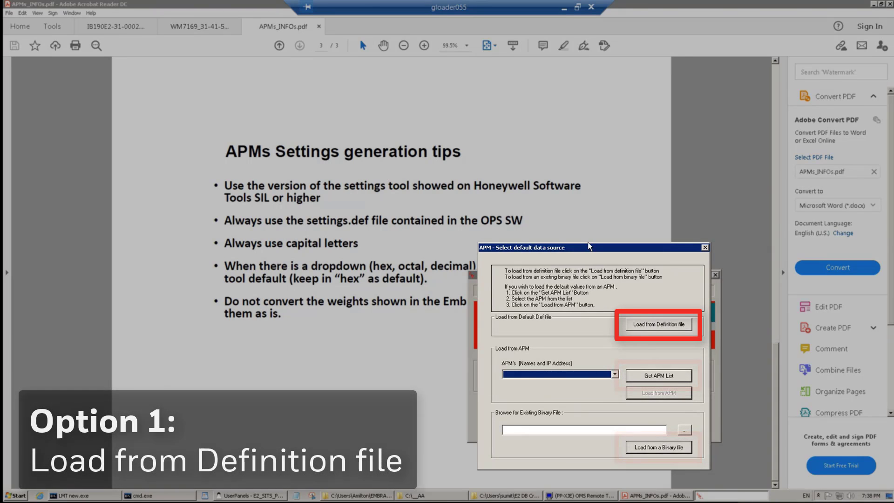
# Move the data source dialog up and choose 'Load from Definition file' for the default values
pyautogui.moveTo(590, 247); pyautogui.dragTo(593, 157)
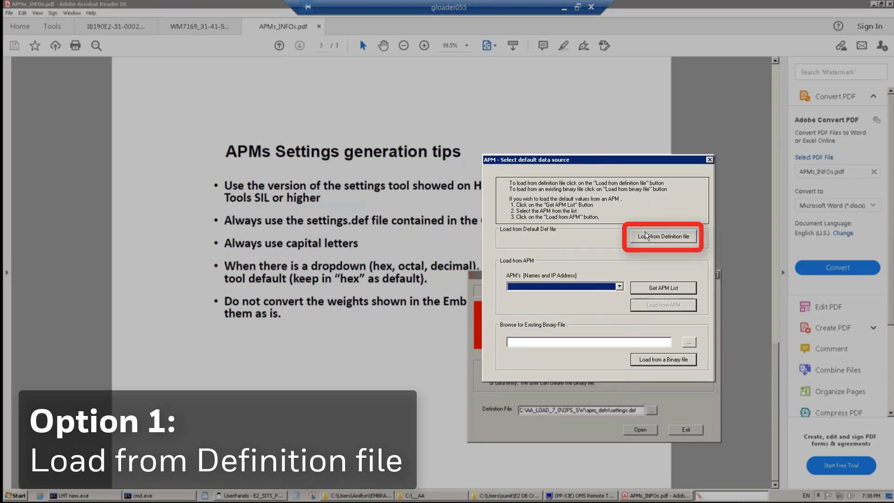
pyautogui.click(646, 236)
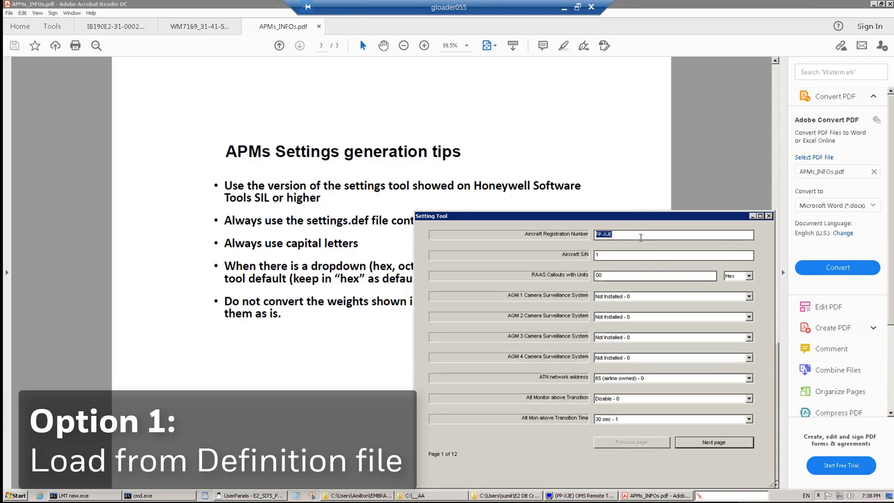
# Enter registration AA-AAA and serial number 1234, and choose '120 sec - 4' for Alt Mon above Transition Time
pyautogui.click(643, 237)
pyautogui.press('BackSpace')
pyautogui.press('BackSpace')
pyautogui.press('BackSpace')
pyautogui.press('BackSpace')
pyautogui.press('BackSpace')
pyautogui.write('AA-AAA')
pyautogui.press('BackSpace')
pyautogui.write('1234')
pyautogui.click(749, 418)
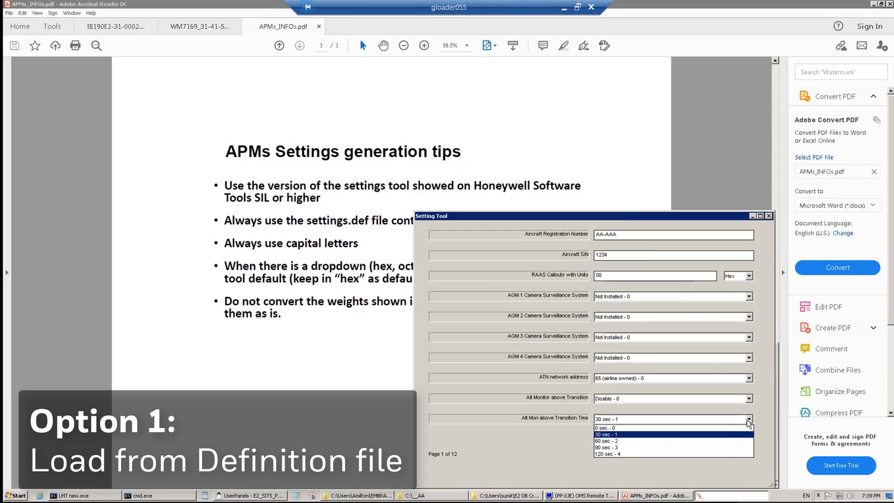
pyautogui.click(724, 456)
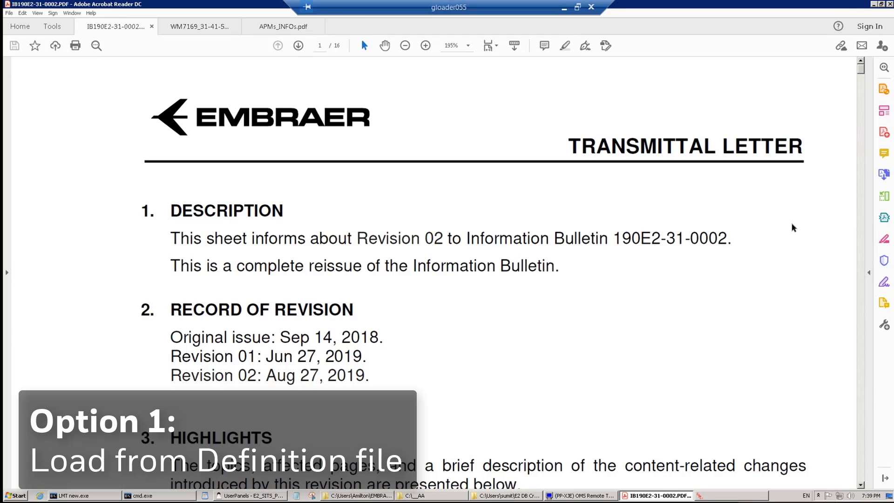
# Scroll the IB190E2 bulletin to Table 02 on page 12, then bring up the WM7169_31-41-53-01 wiring manual
pyautogui.moveTo(860, 71); pyautogui.dragTo(864, 335)
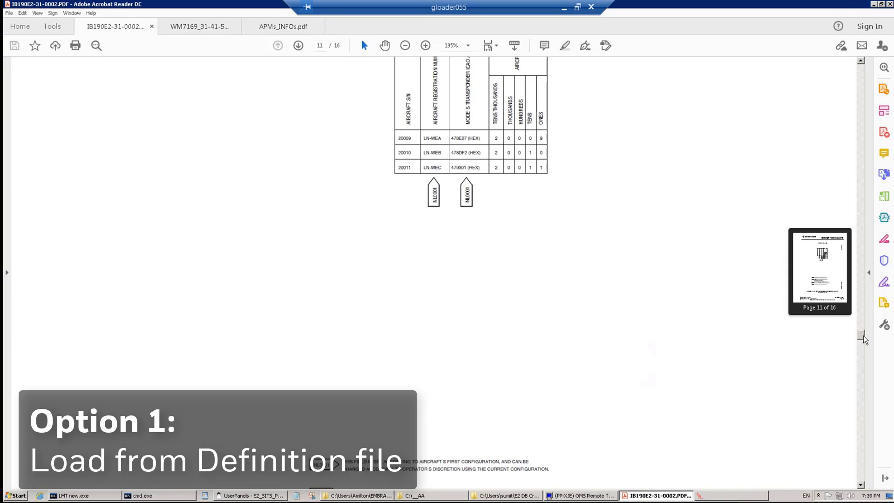
pyautogui.click(862, 368)
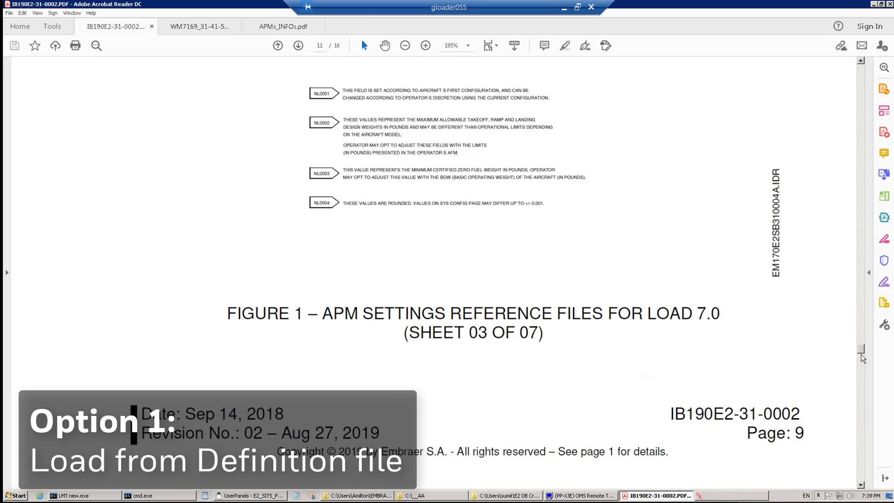
pyautogui.click(859, 374)
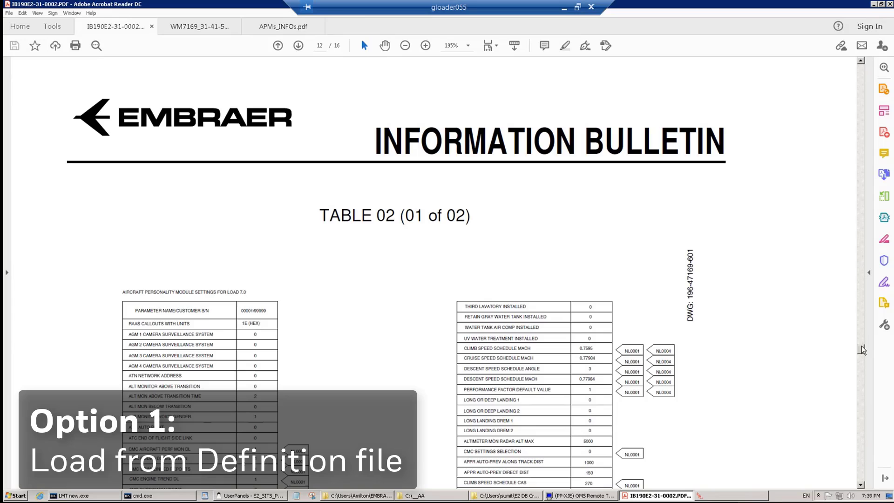
pyautogui.moveTo(861, 346); pyautogui.dragTo(862, 353)
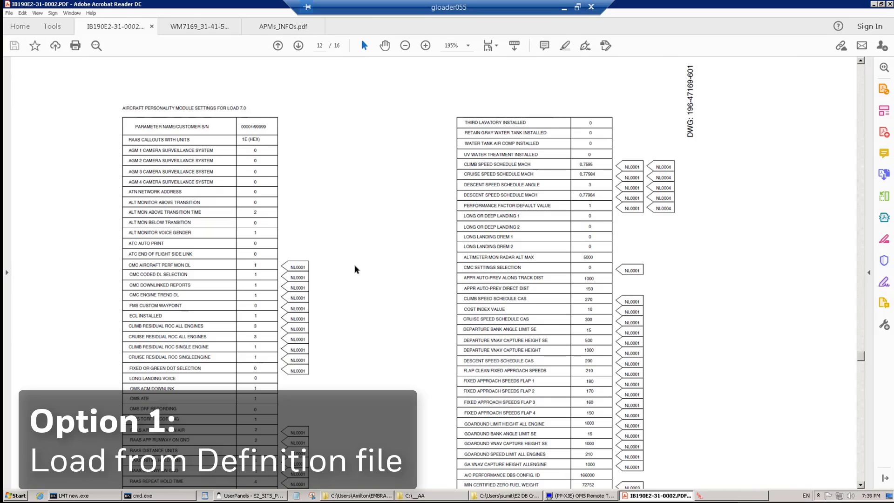
pyautogui.click(210, 28)
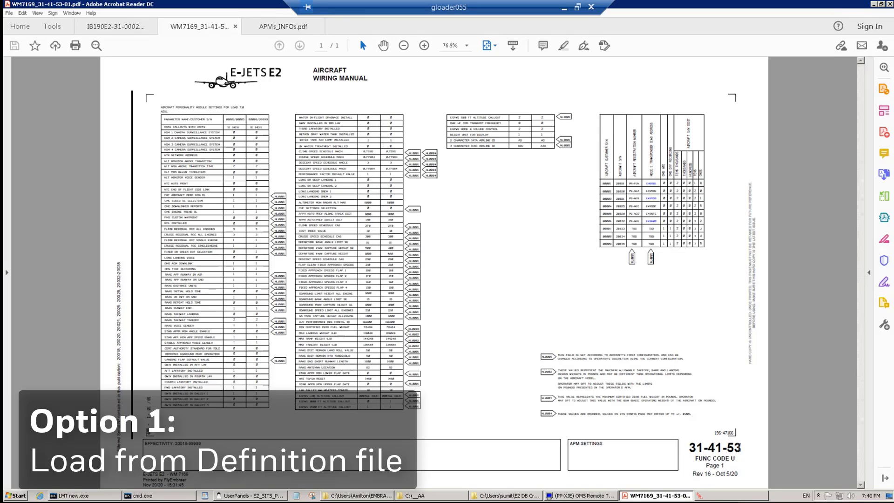
# Bring the Setting Tool form forward and page through the settings toward page 12 of 12
pyautogui.click(733, 497)
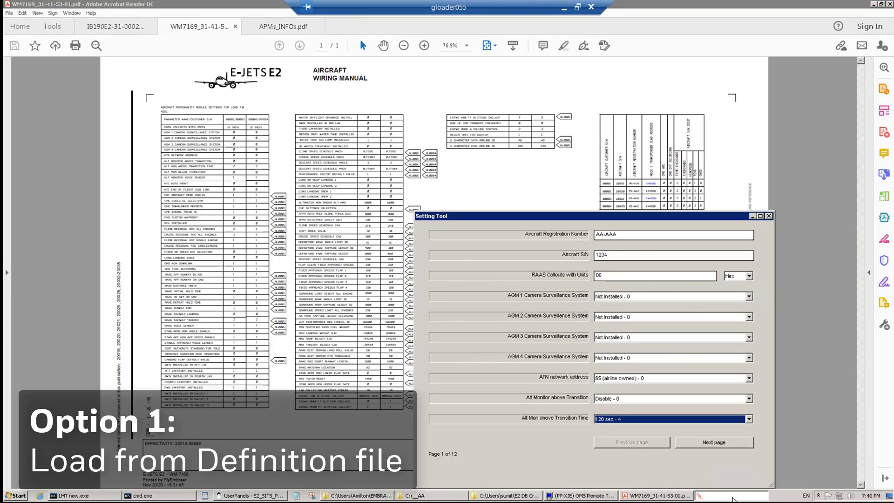
pyautogui.click(714, 443)
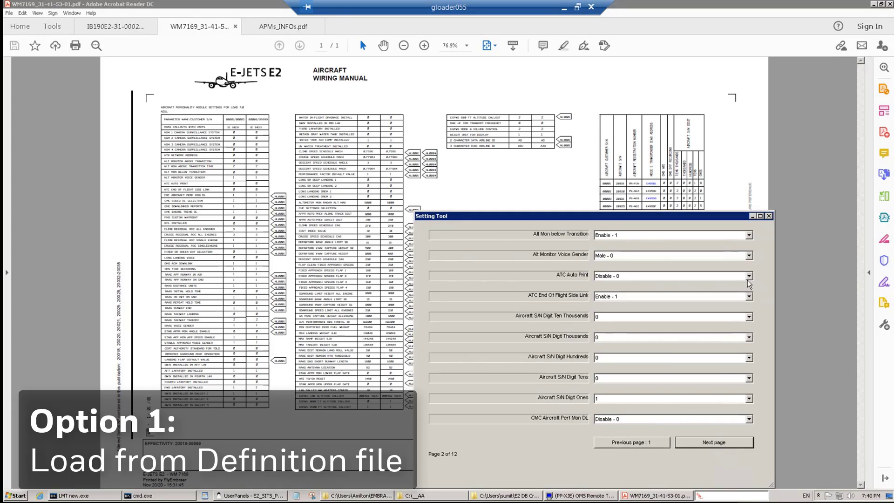
pyautogui.click(750, 235)
pyautogui.click(675, 251)
pyautogui.click(705, 443)
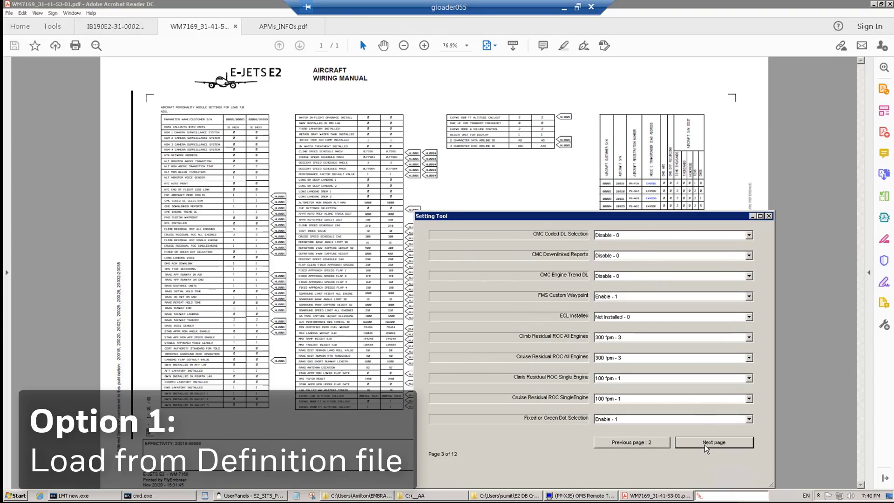
pyautogui.click(706, 446)
pyautogui.click(705, 446)
pyautogui.click(705, 445)
pyautogui.click(705, 445)
pyautogui.click(705, 446)
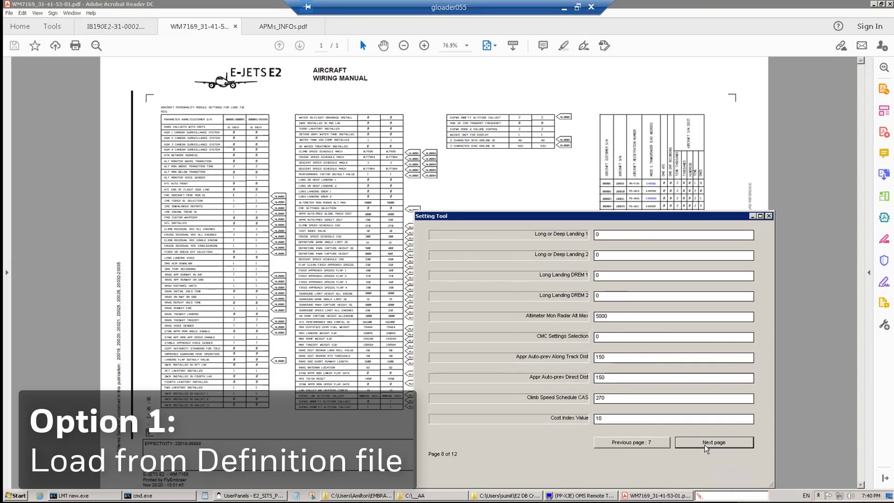
pyautogui.click(705, 445)
pyautogui.click(705, 446)
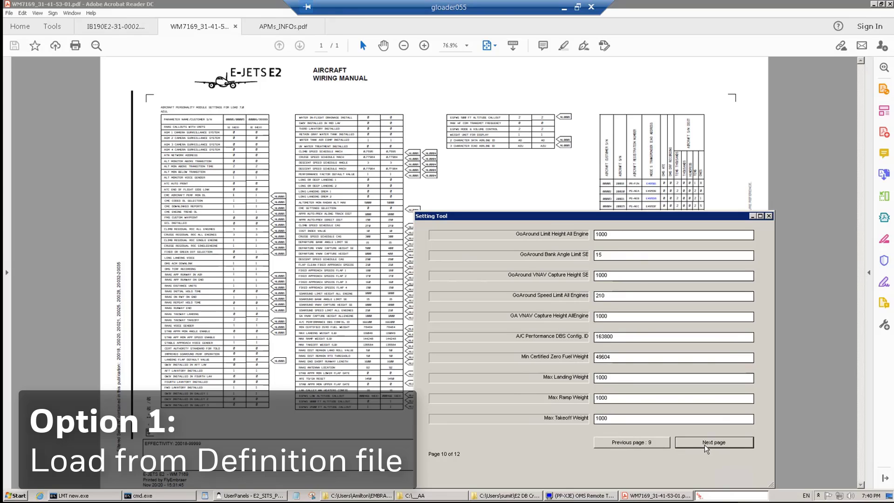
pyautogui.click(705, 445)
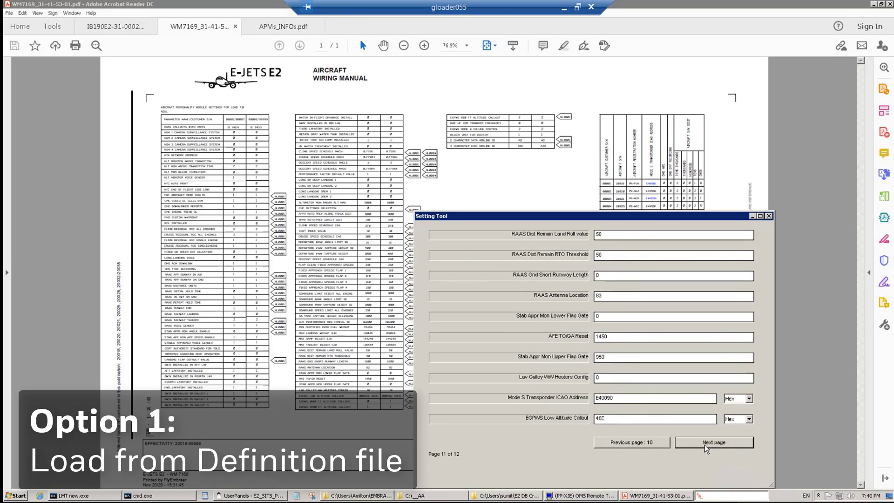
pyautogui.click(705, 445)
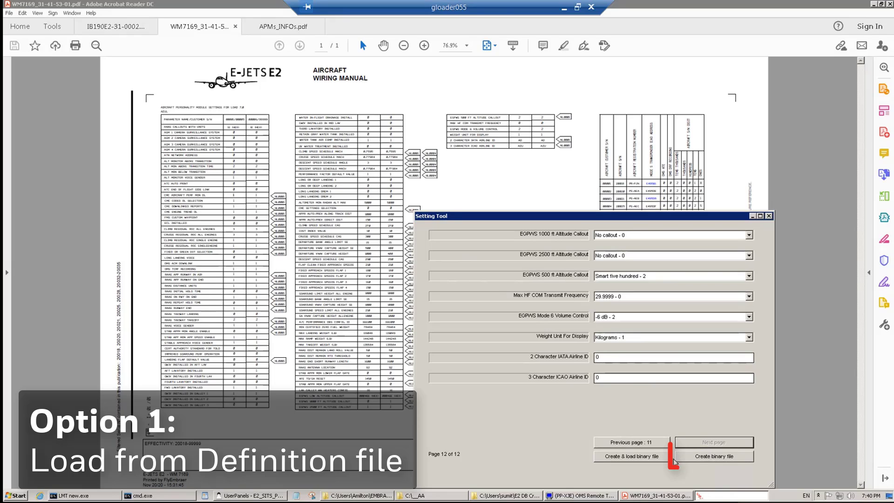
# Start creating the binary file with C:\AA_LOAD_7_0\NEW_APM_SETTINGS as the output folder
pyautogui.click(740, 456)
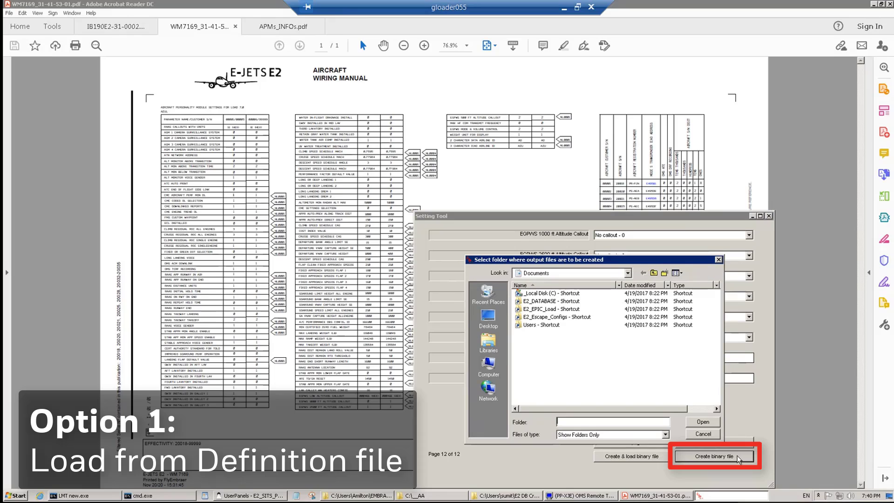
pyautogui.click(628, 274)
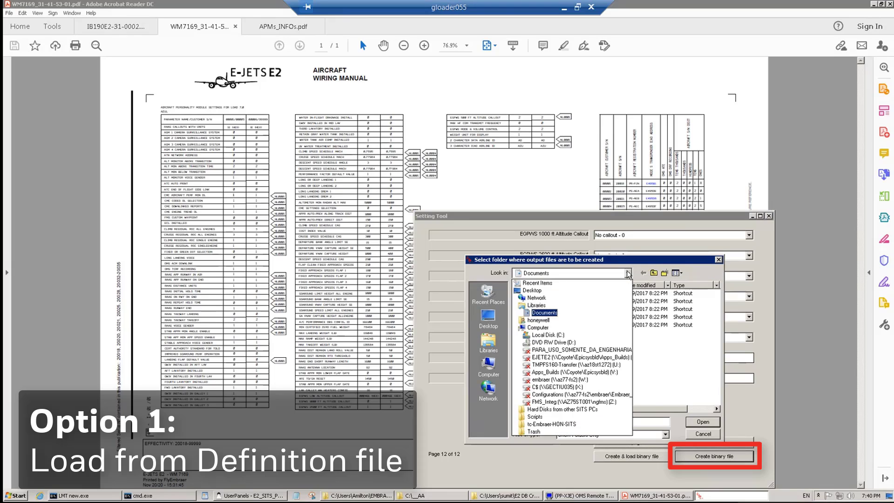
pyautogui.click(531, 335)
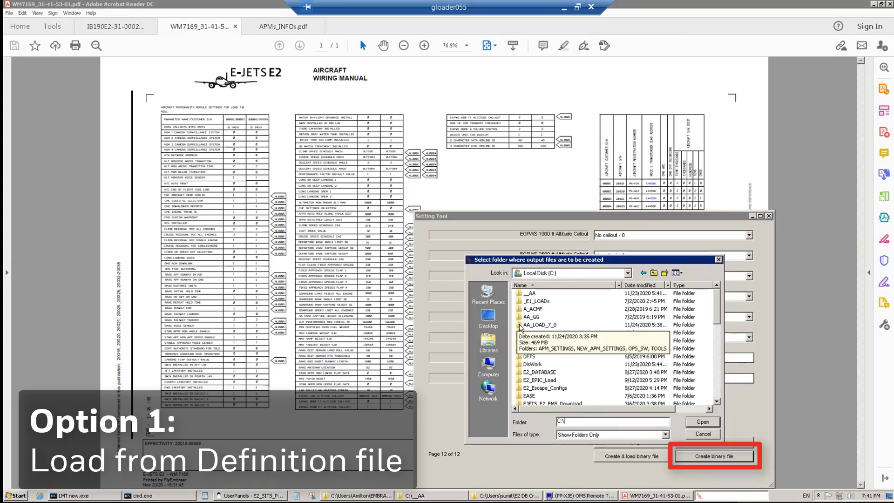
pyautogui.doubleClick(518, 323)
pyautogui.doubleClick(529, 302)
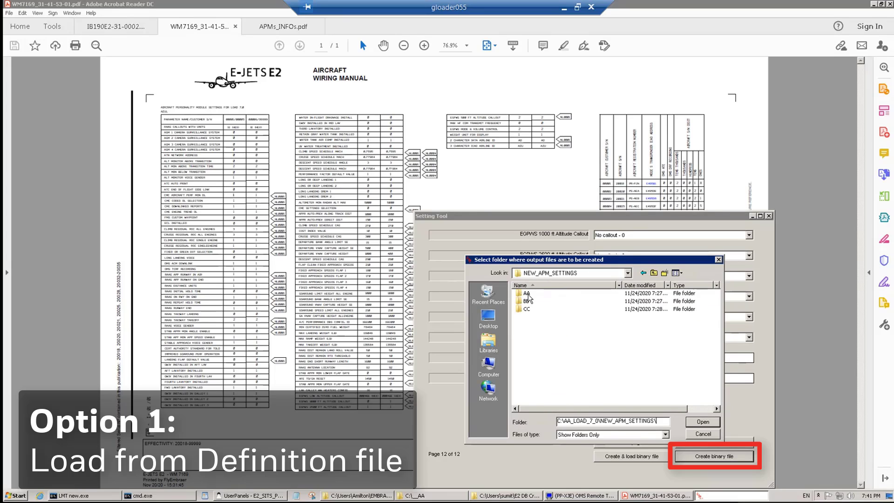
pyautogui.click(530, 296)
pyautogui.click(701, 422)
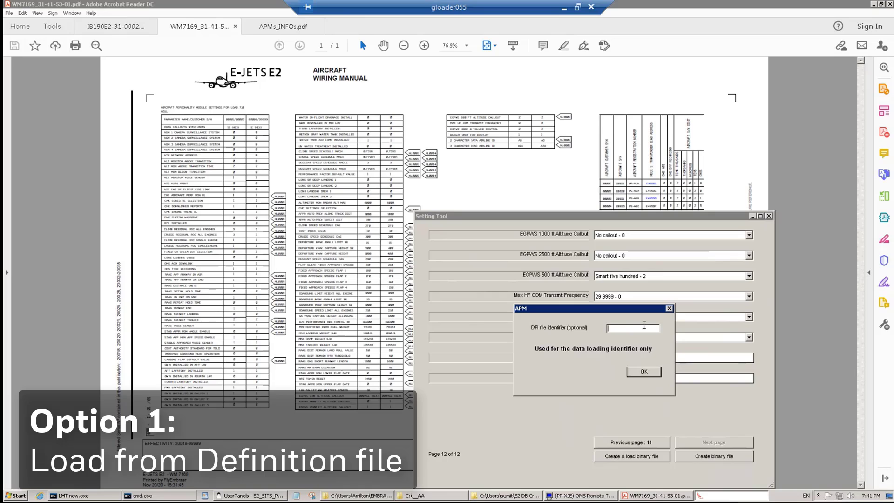
# Tag the files with DR identifier apm_test_1 and acknowledge the files-created message
pyautogui.write('apm_test_1')
pyautogui.click(642, 372)
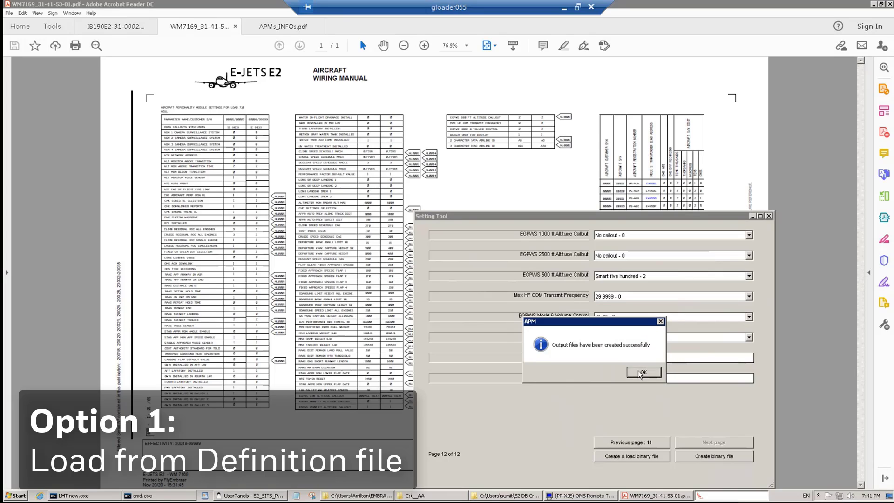
pyautogui.click(642, 372)
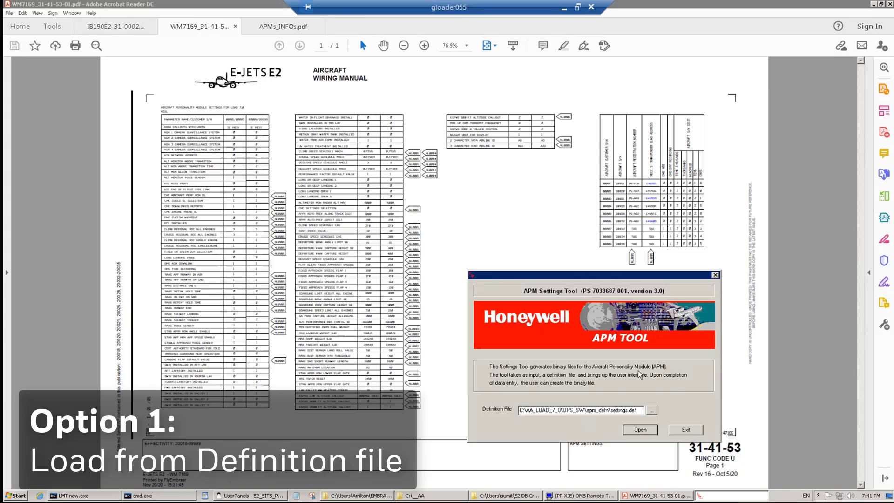
# Start a new settings session from the definition file to reach the default data source choice
pyautogui.click(637, 431)
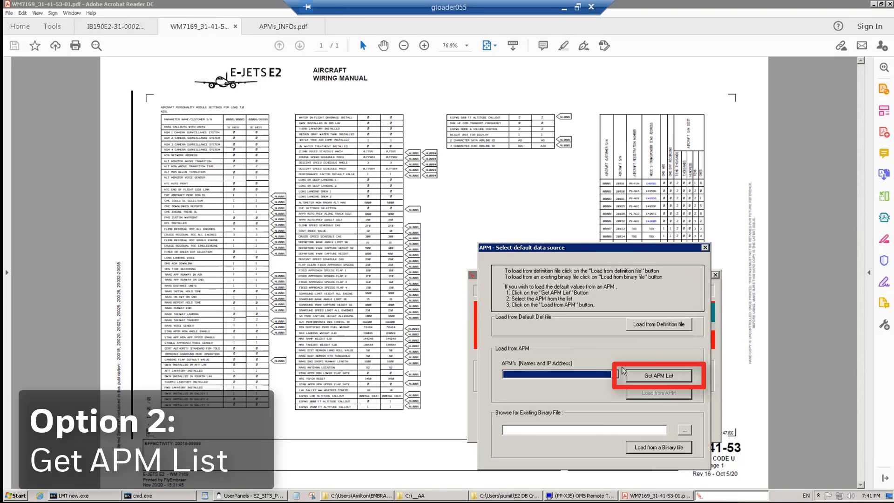
# Retrieve the APM list, select 192.168.34.1, and load its settings into the form
pyautogui.click(647, 378)
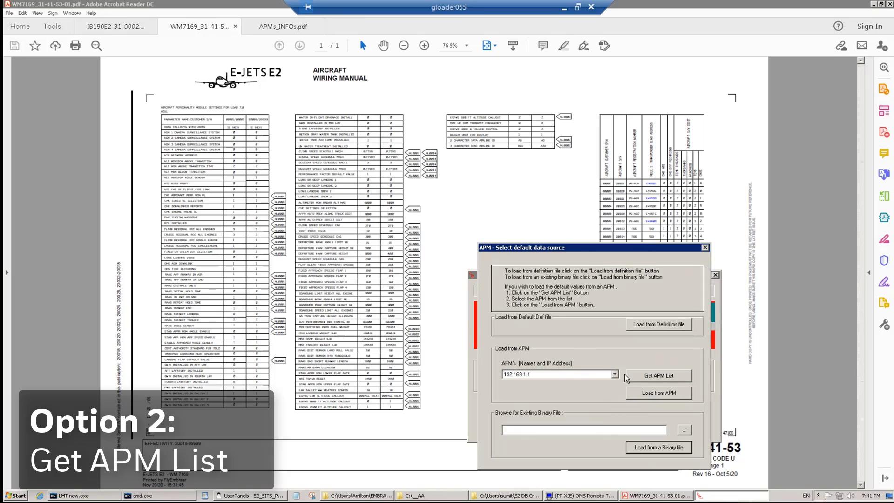
pyautogui.click(616, 375)
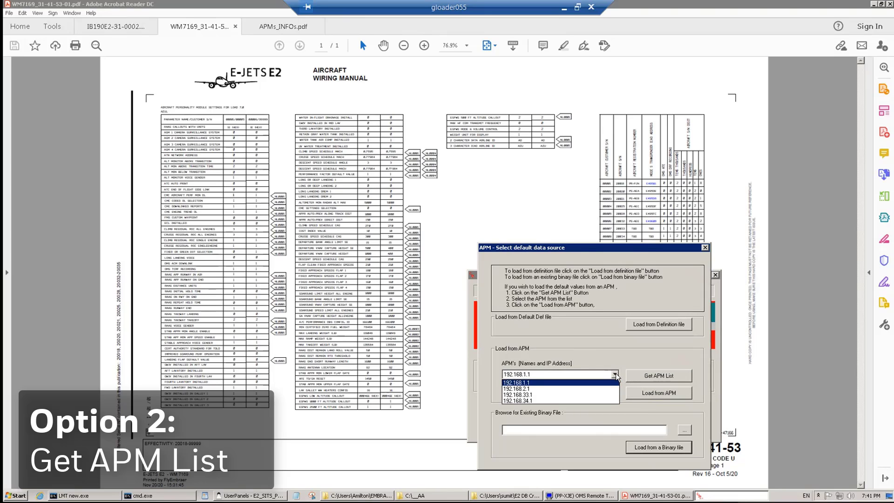
pyautogui.click(595, 402)
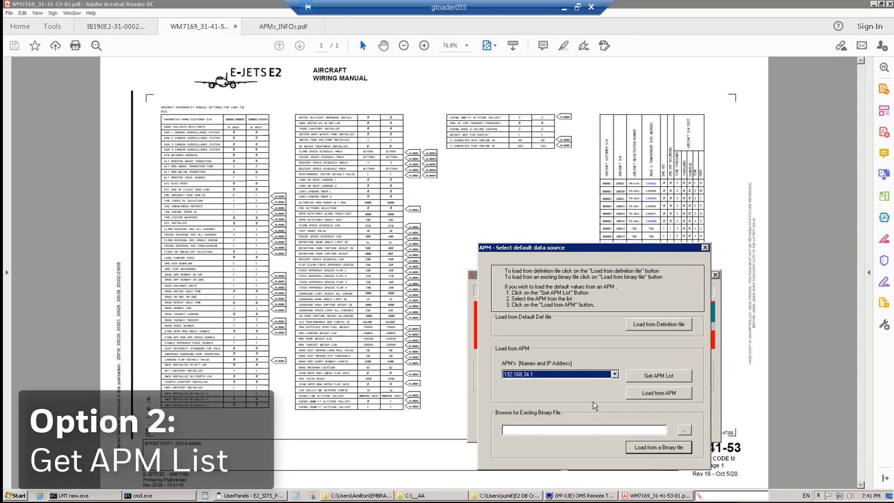
pyautogui.click(647, 394)
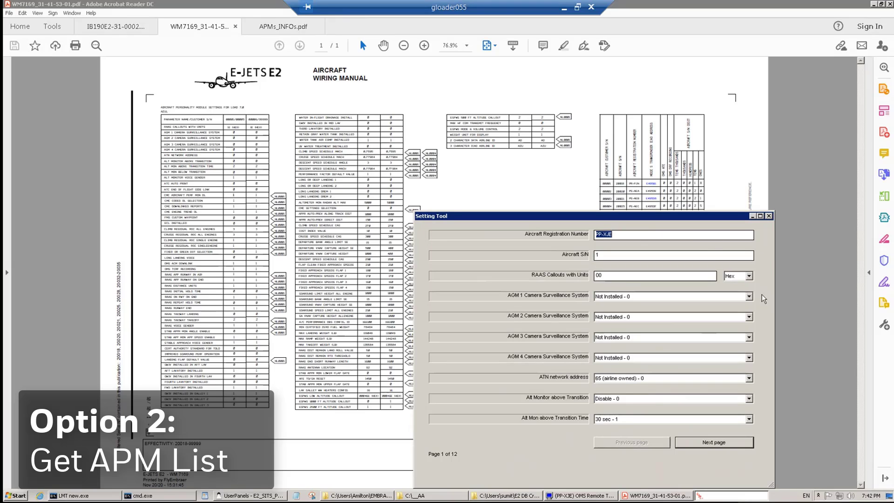
# On page 3, set Climb Residual ROC Single Engine to 600 fpm - 6
pyautogui.click(717, 442)
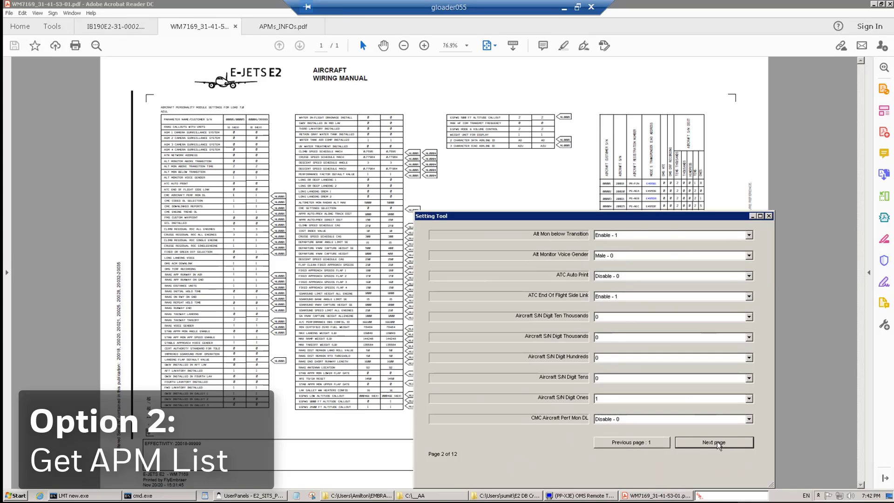
pyautogui.click(717, 441)
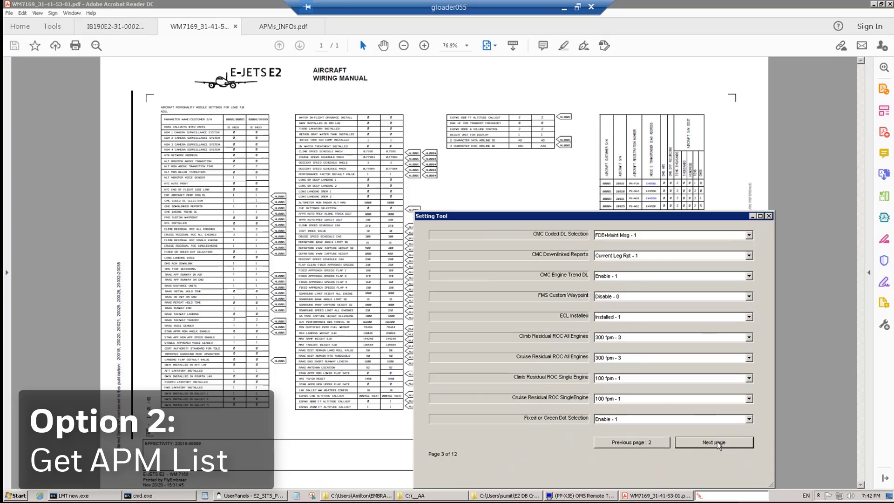
pyautogui.click(750, 379)
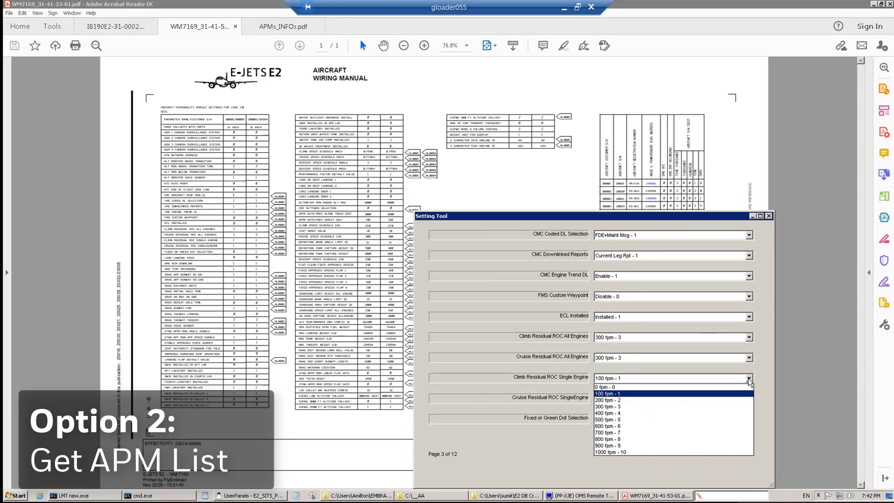
pyautogui.click(727, 430)
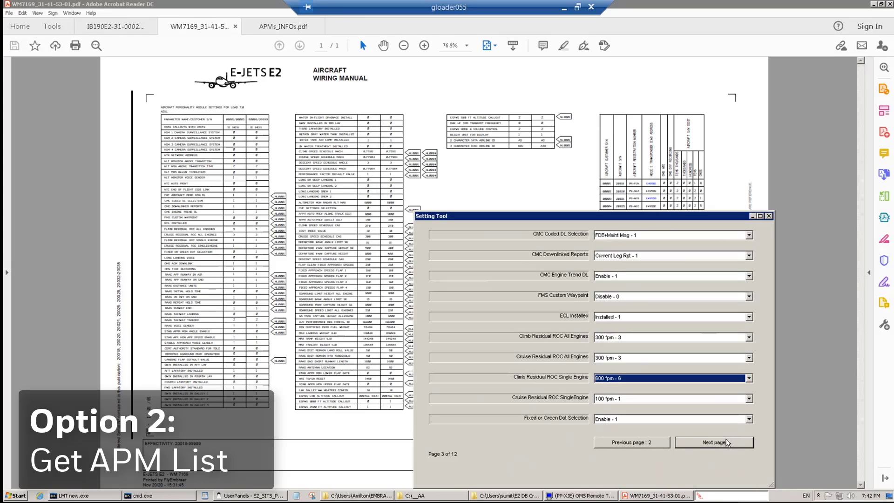
# On page 4, set OMS TCRF Recording to Disable - 0
pyautogui.click(725, 441)
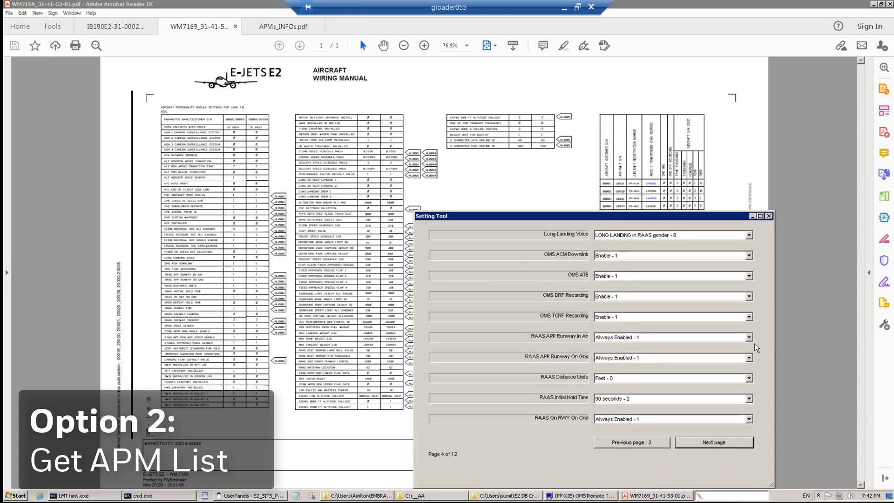
pyautogui.click(750, 317)
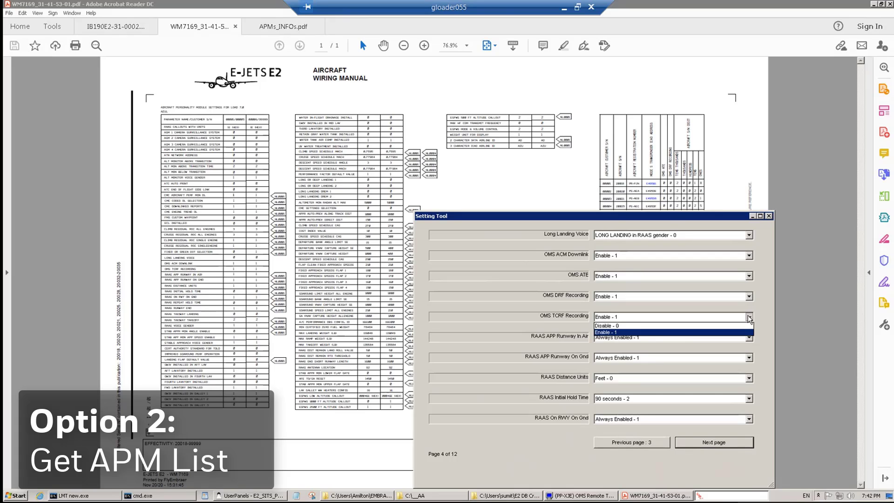
pyautogui.click(725, 326)
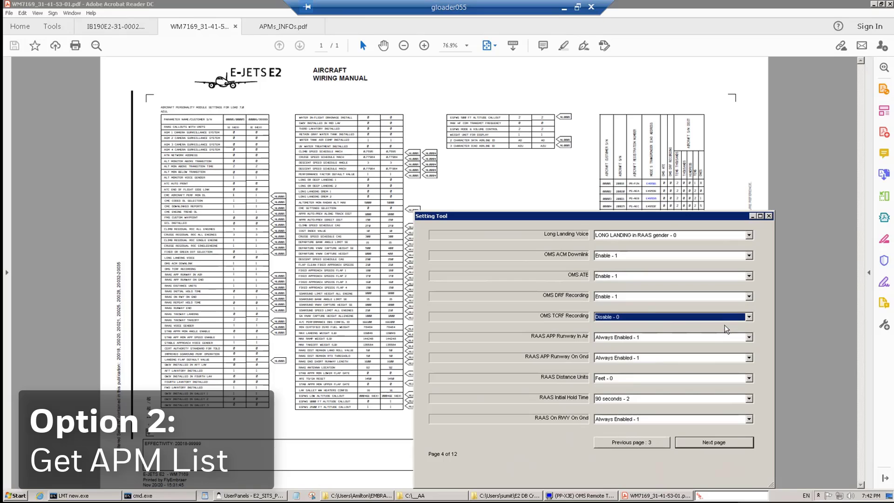
# Advance through pages 5 to 12 of the settings form
pyautogui.click(715, 442)
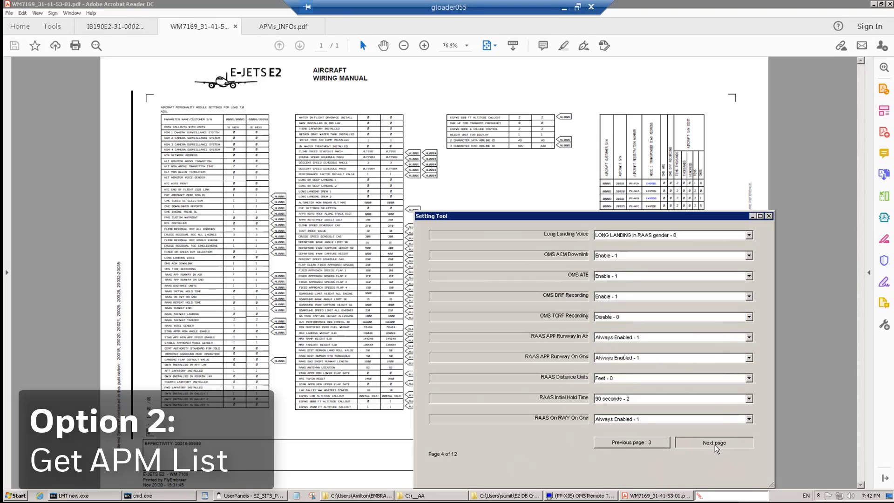
pyautogui.click(715, 446)
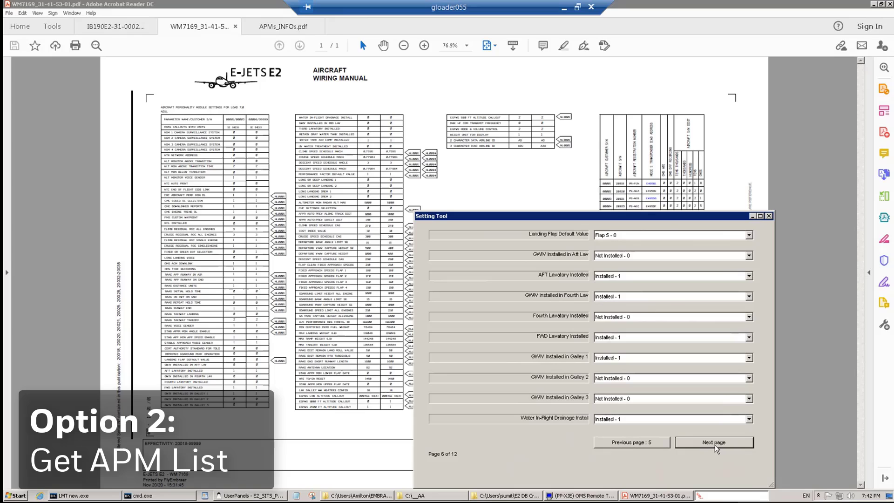
pyautogui.click(714, 444)
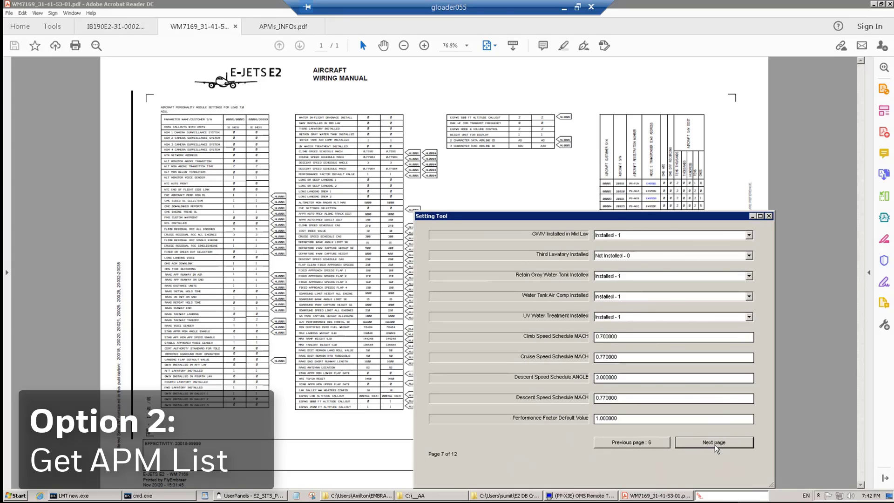
pyautogui.click(714, 445)
pyautogui.click(715, 444)
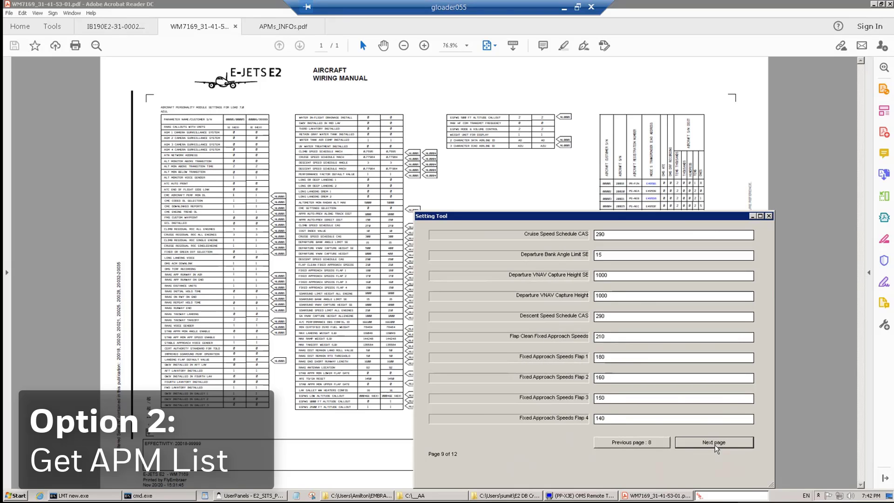
pyautogui.click(714, 443)
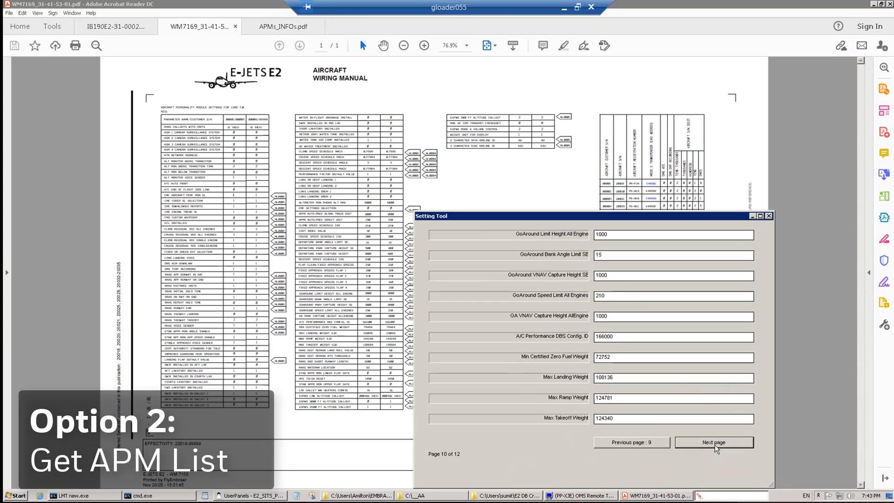
pyautogui.click(714, 443)
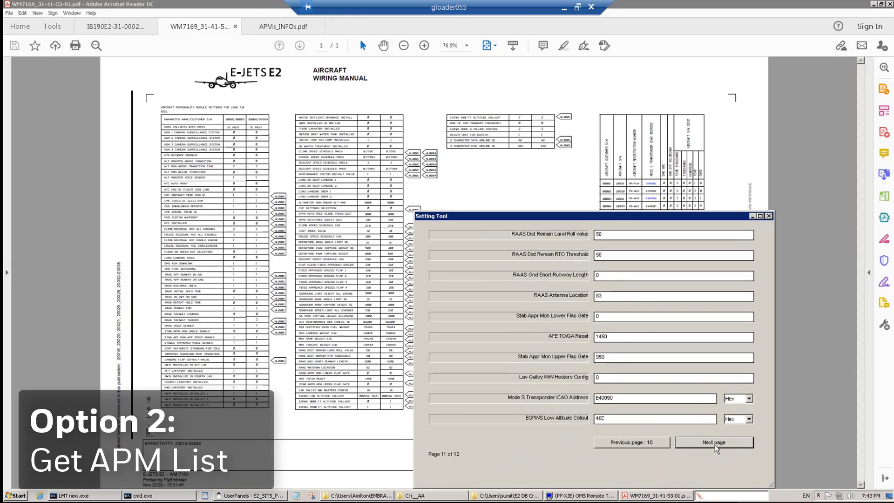
pyautogui.click(714, 443)
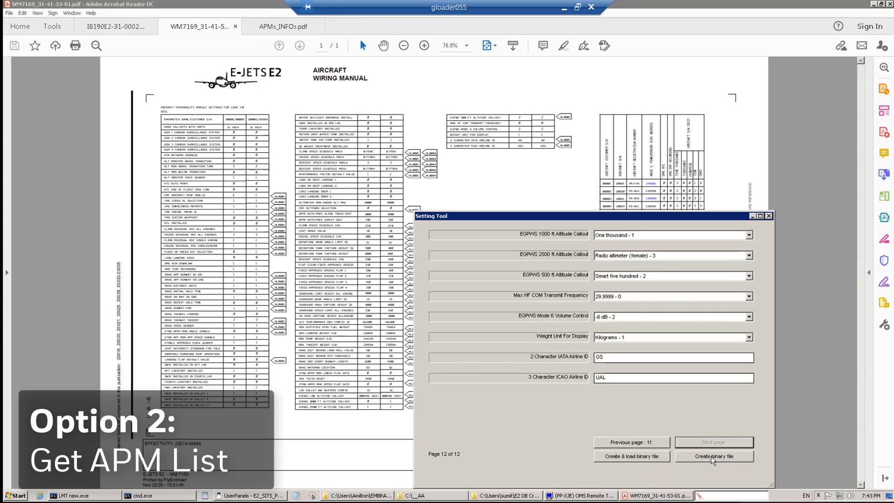
# Start creating binary files with C:\AA_LOAD_7_0\NEW_APM_SETTINGS\BB as the output folder
pyautogui.click(711, 457)
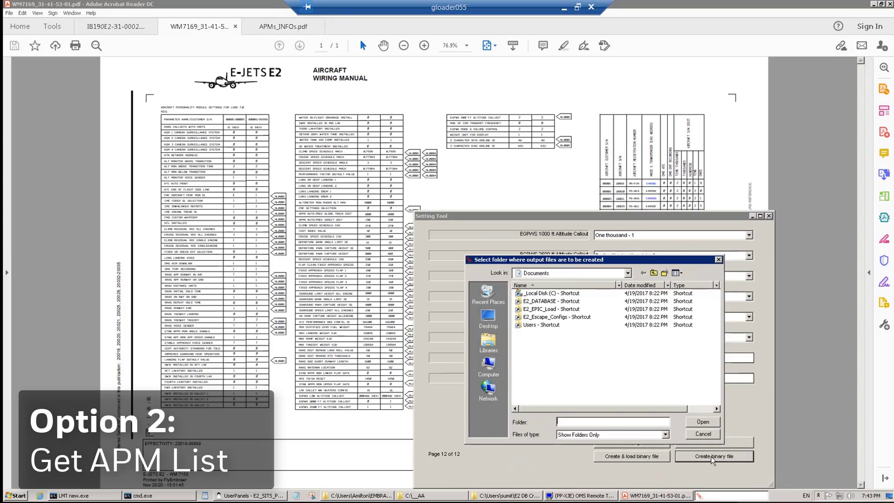
pyautogui.click(628, 274)
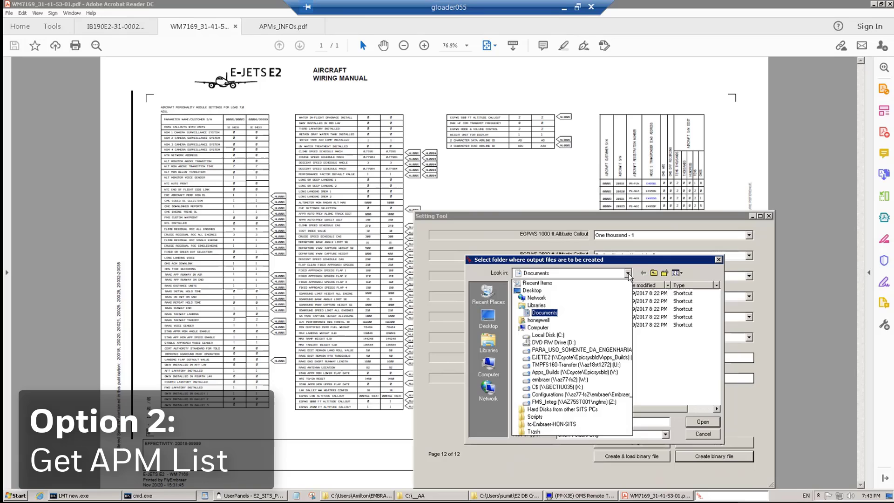
pyautogui.click(536, 336)
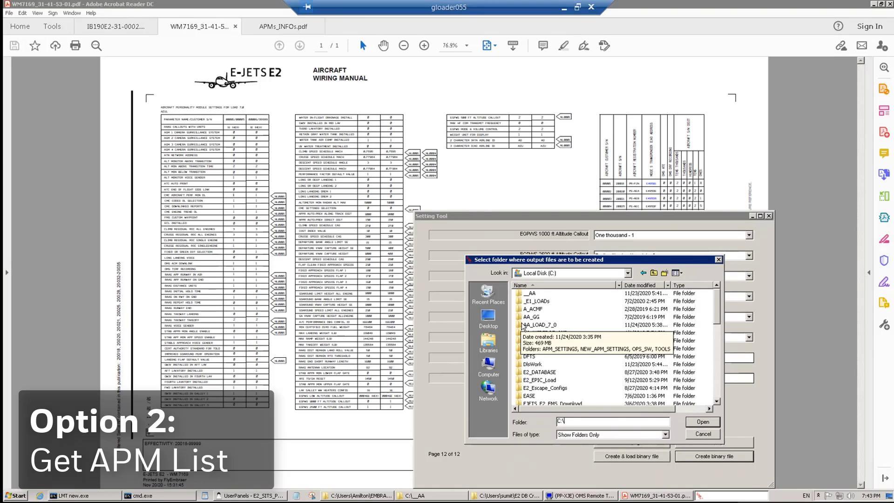
pyautogui.doubleClick(523, 325)
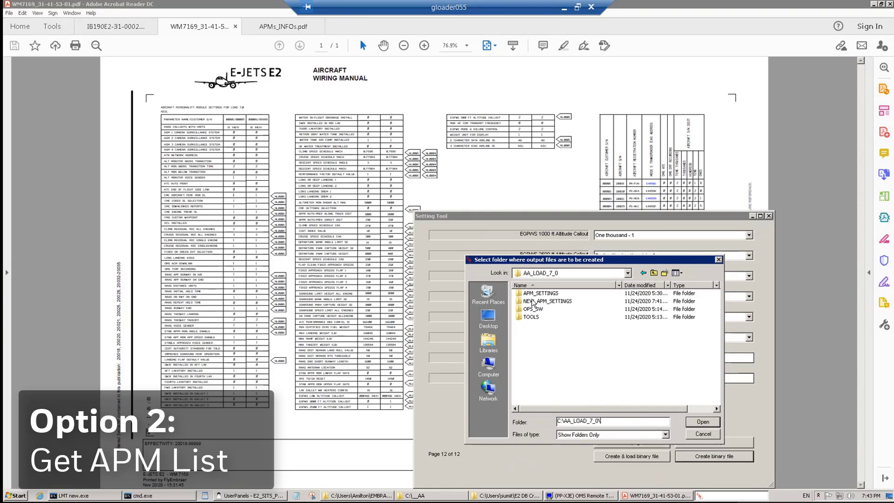
pyautogui.doubleClick(533, 304)
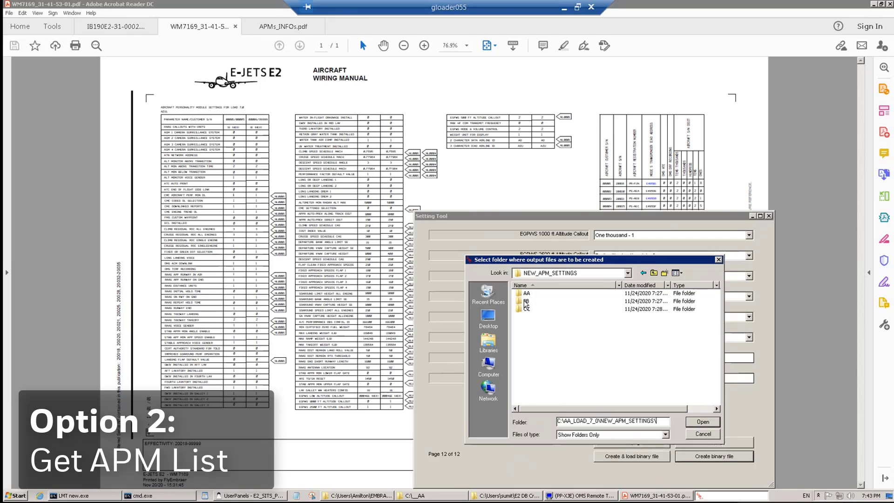
pyautogui.doubleClick(525, 304)
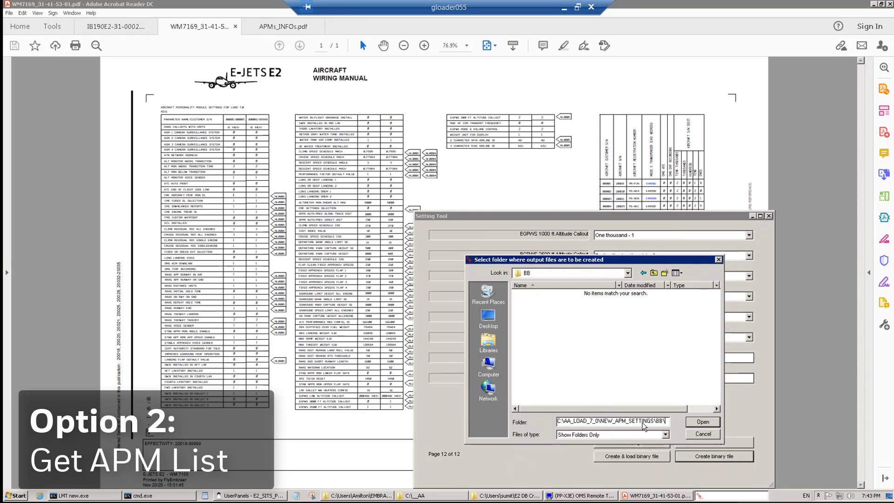
pyautogui.click(699, 422)
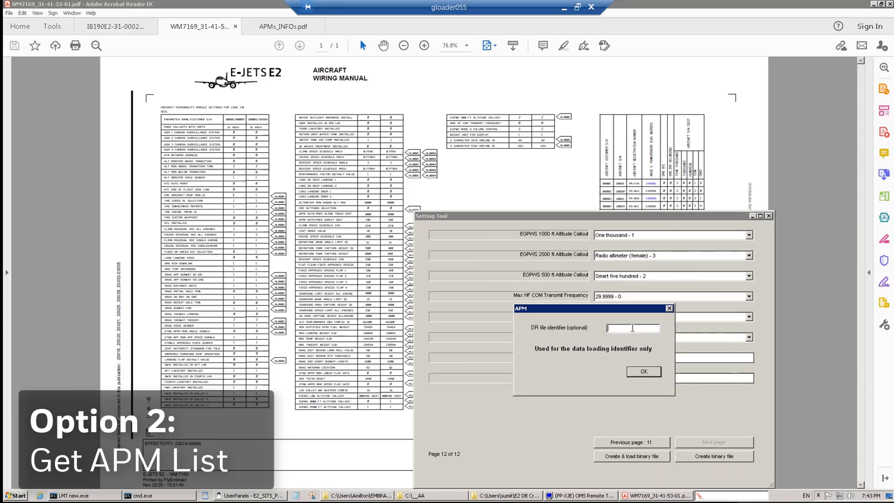
# Tag the output files with DR identifier 'apm test 2' and create them
pyautogui.write('apm tes')
pyautogui.write('2')
pyautogui.click(645, 372)
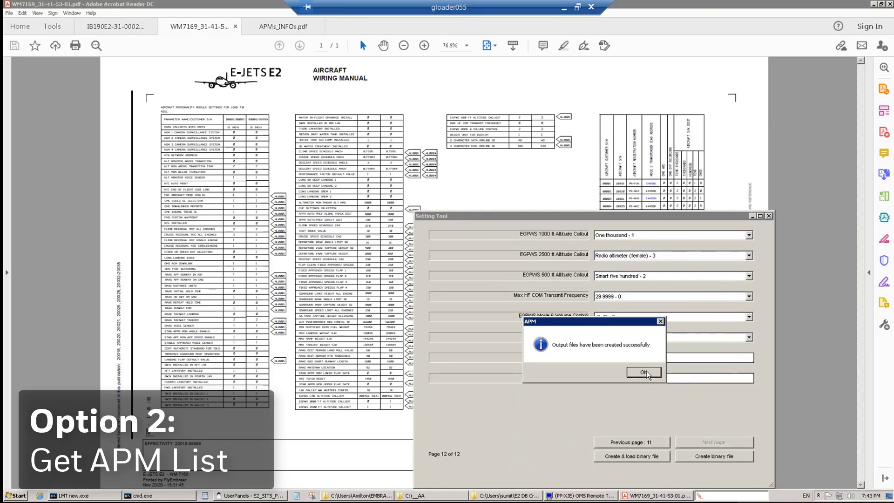
# Dismiss the success message and choose C:\AA_LOAD_7_0\APM_SETTINGS\APM_SET_190_3.0\settings.bin as the existing binary source
pyautogui.click(646, 371)
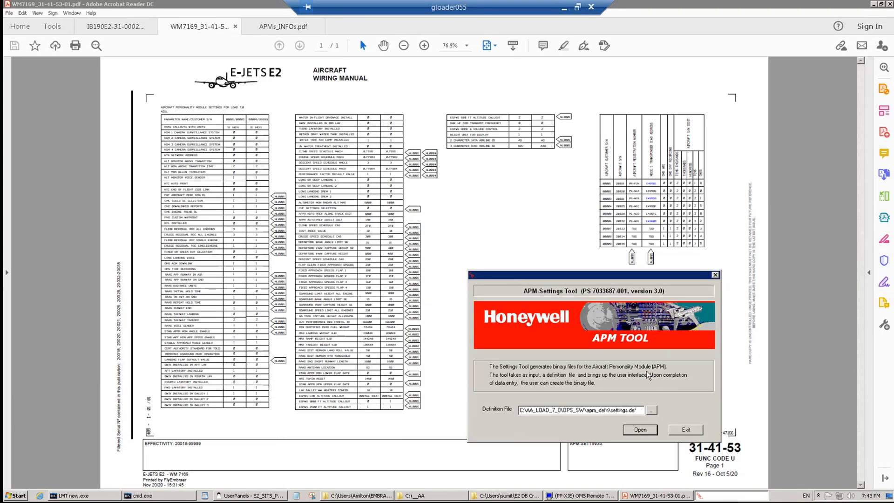
pyautogui.click(638, 431)
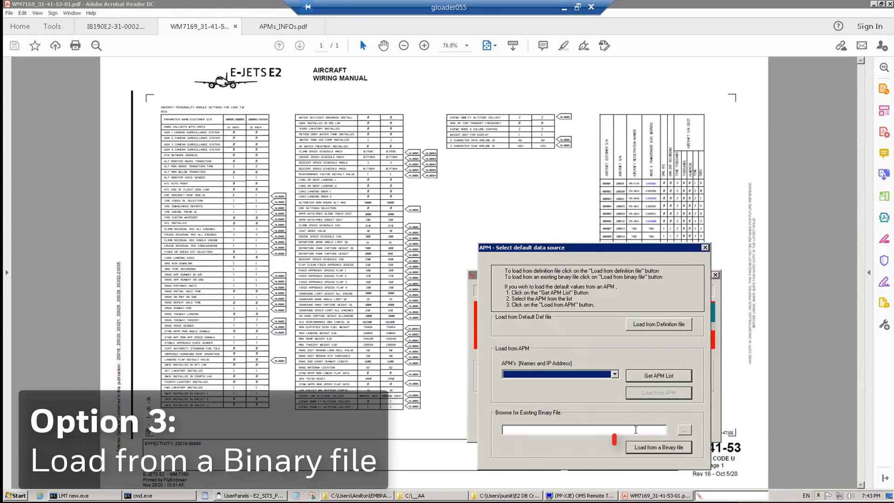
pyautogui.click(685, 430)
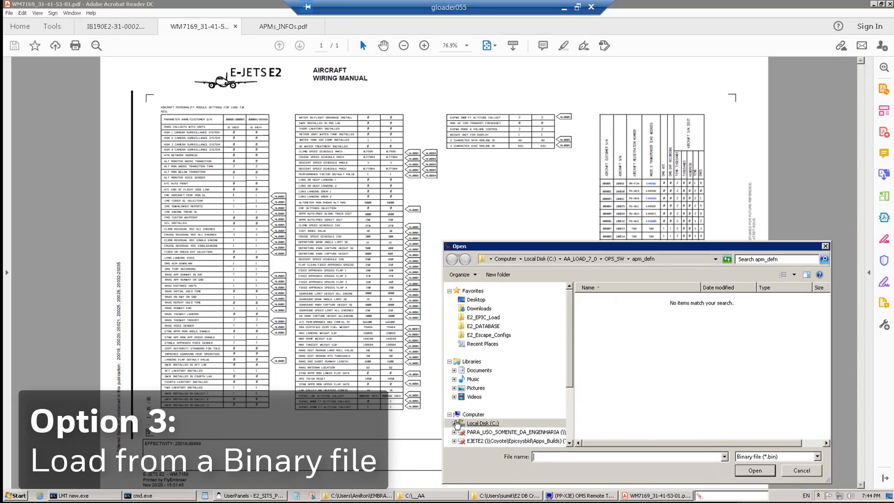
pyautogui.click(454, 423)
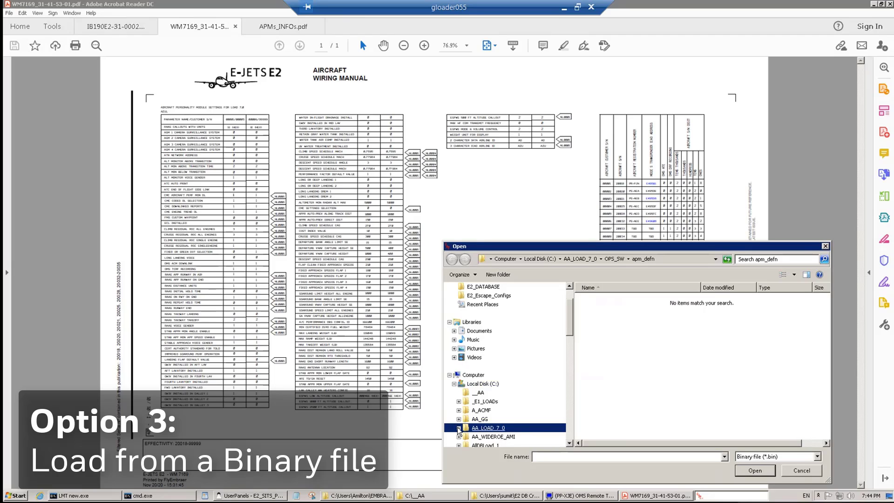
pyautogui.click(458, 429)
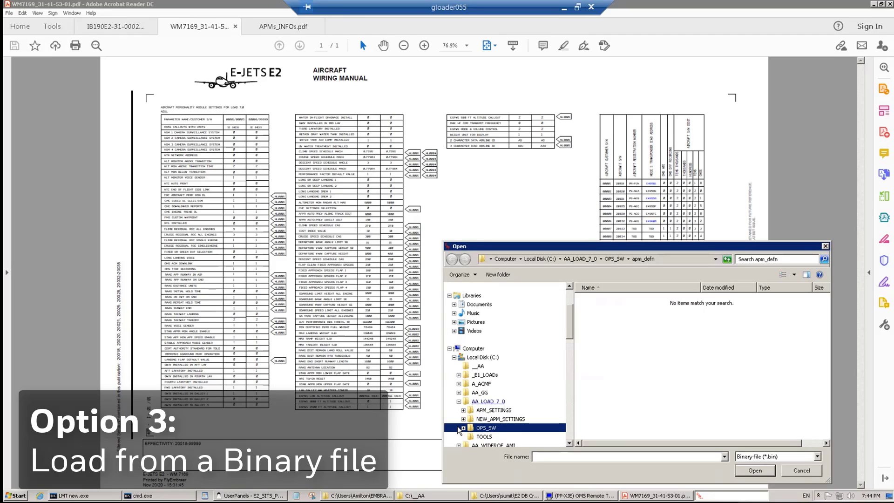
pyautogui.scroll(-7, 572, 333)
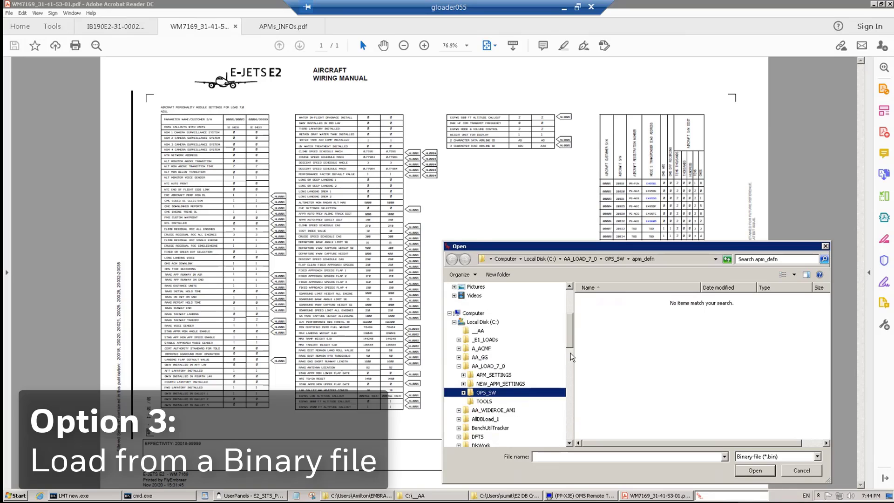
pyautogui.scroll(3, 571, 356)
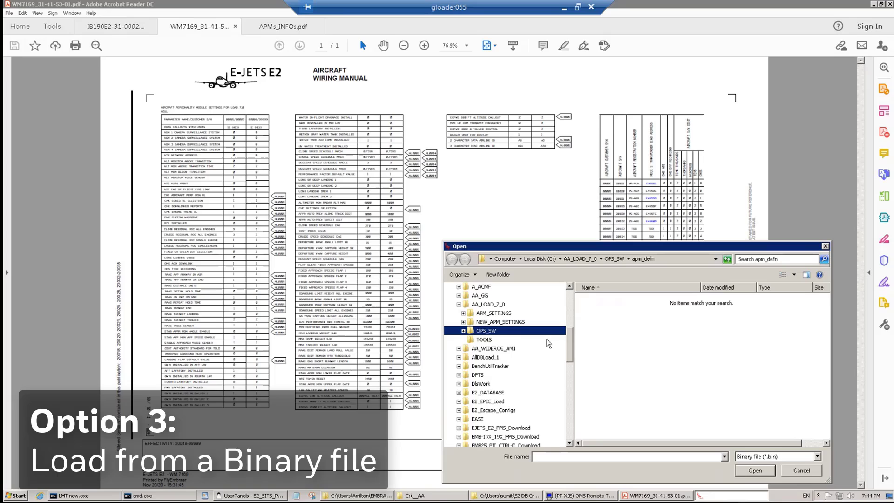
pyautogui.click(464, 315)
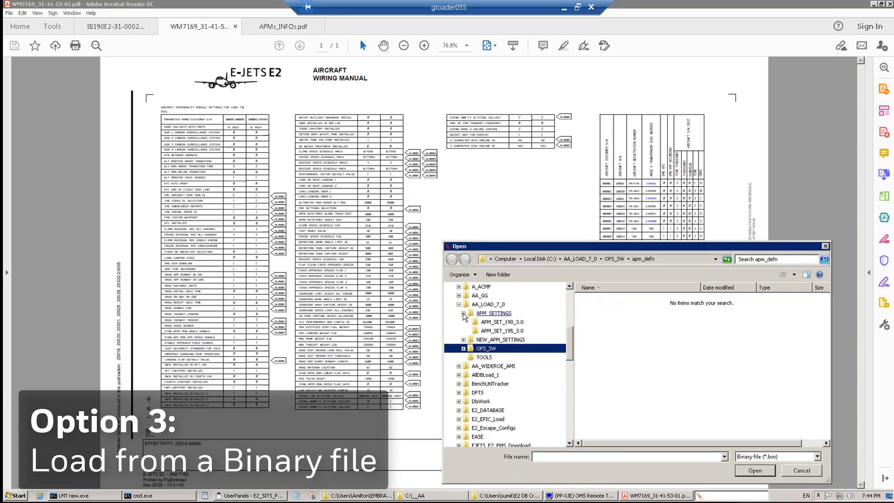
pyautogui.click(491, 323)
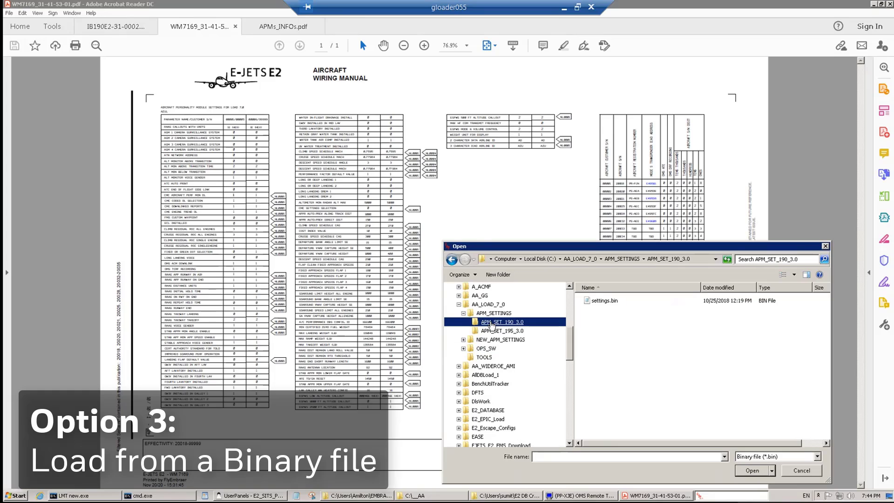
pyautogui.click(600, 302)
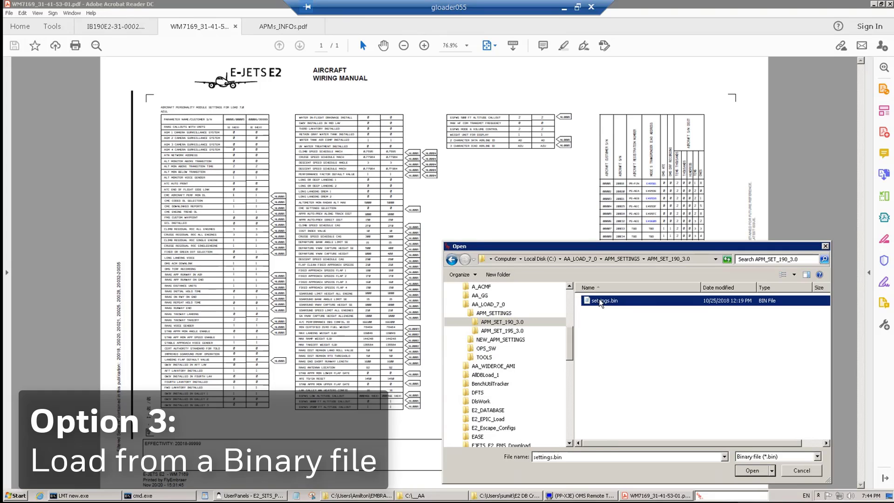
pyautogui.click(758, 471)
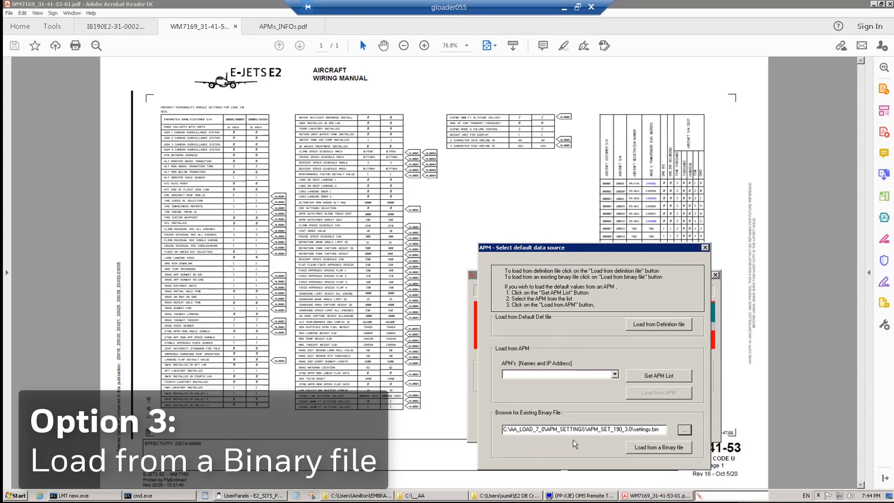
# Load settings.bin despite the missing-identifier warning, review pages 1 to 12, and begin creating a binary file
pyautogui.click(667, 446)
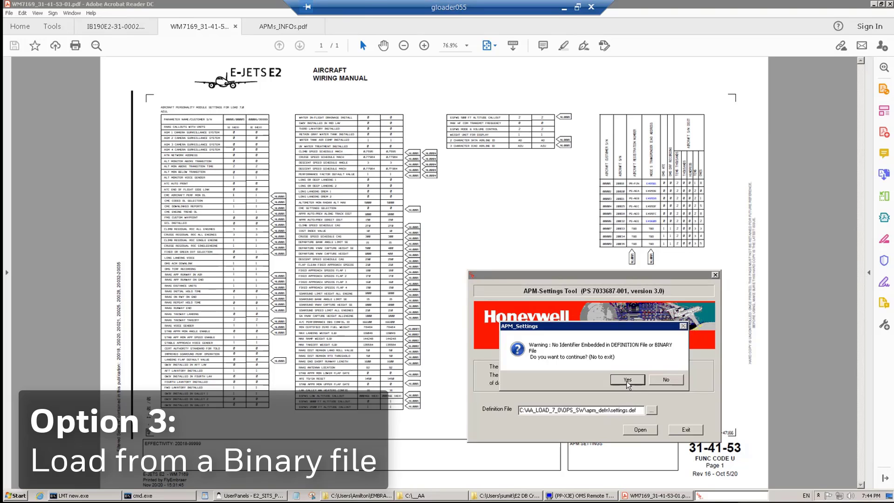
pyautogui.click(627, 380)
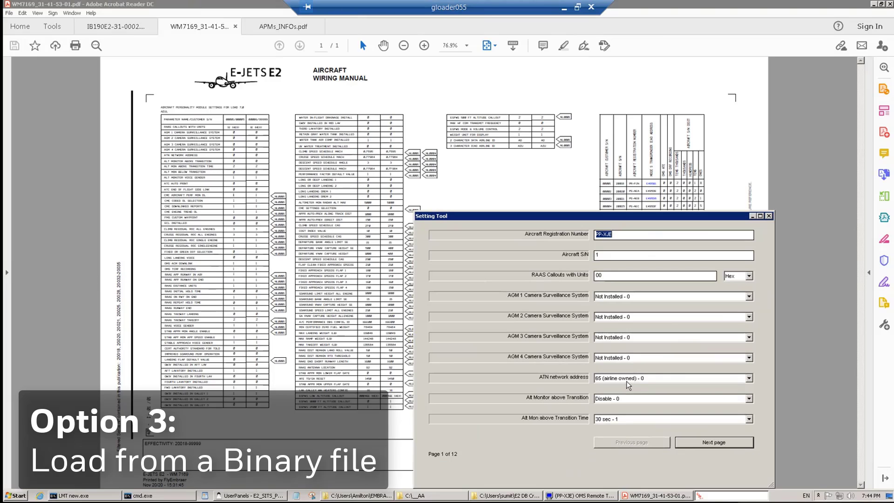
pyautogui.click(710, 442)
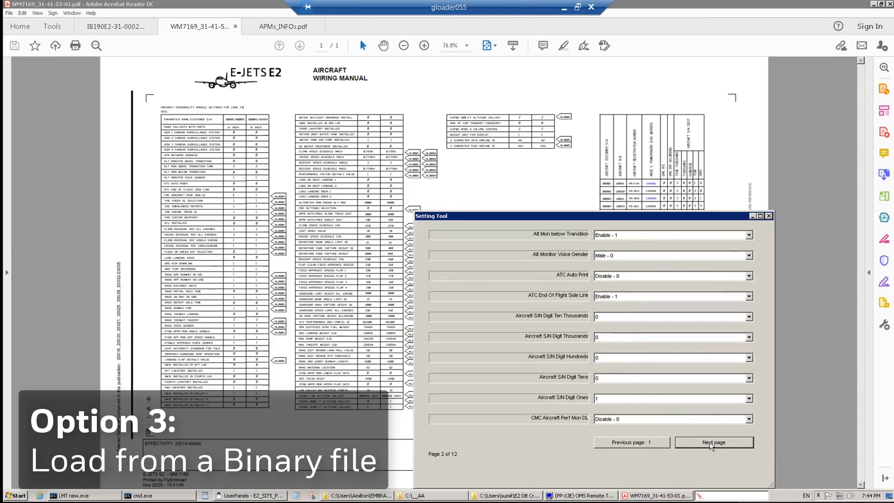
pyautogui.click(710, 443)
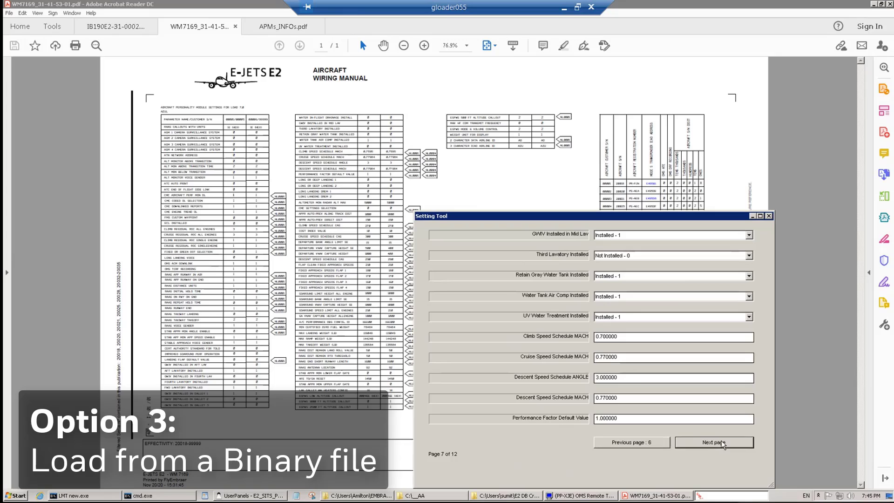
pyautogui.click(722, 443)
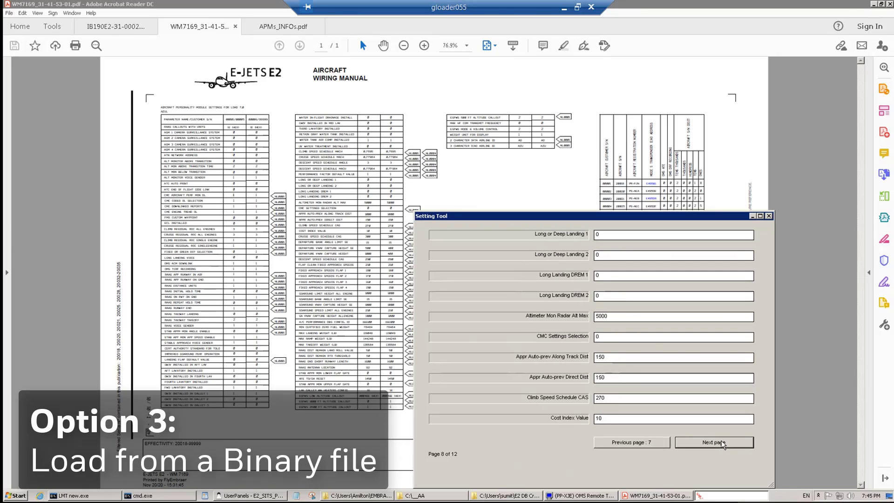
pyautogui.click(722, 442)
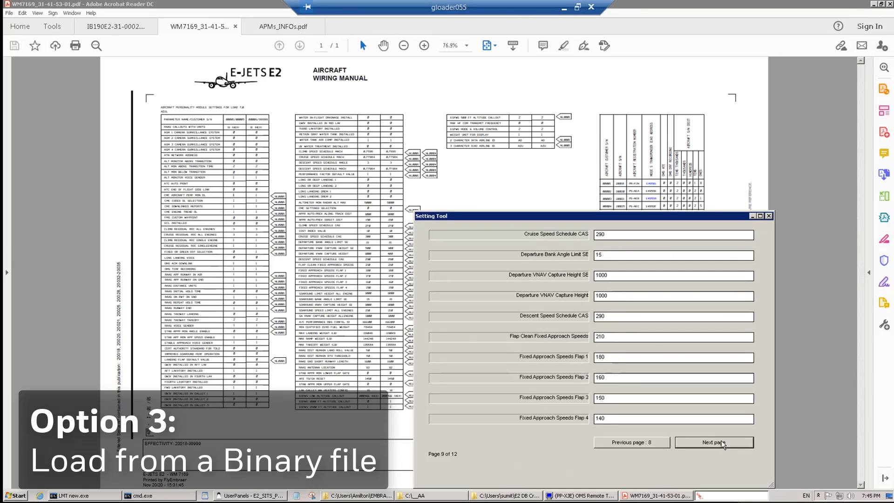
pyautogui.click(721, 442)
pyautogui.click(722, 442)
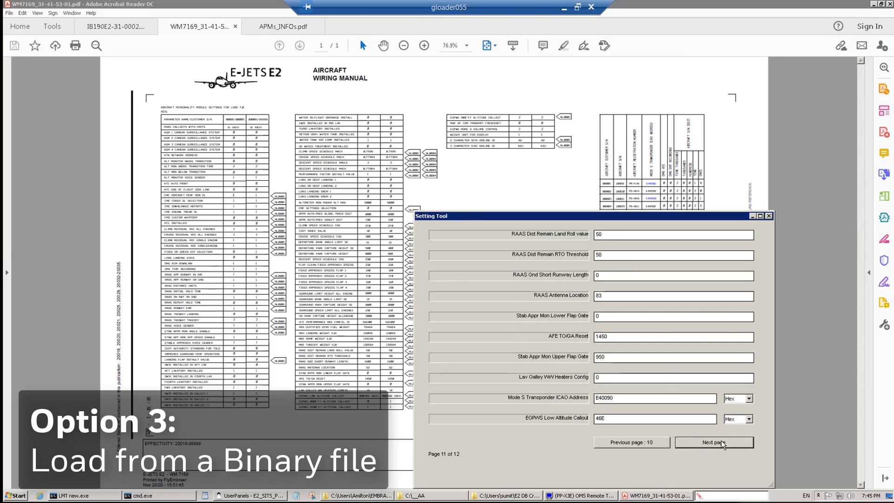
pyautogui.click(722, 442)
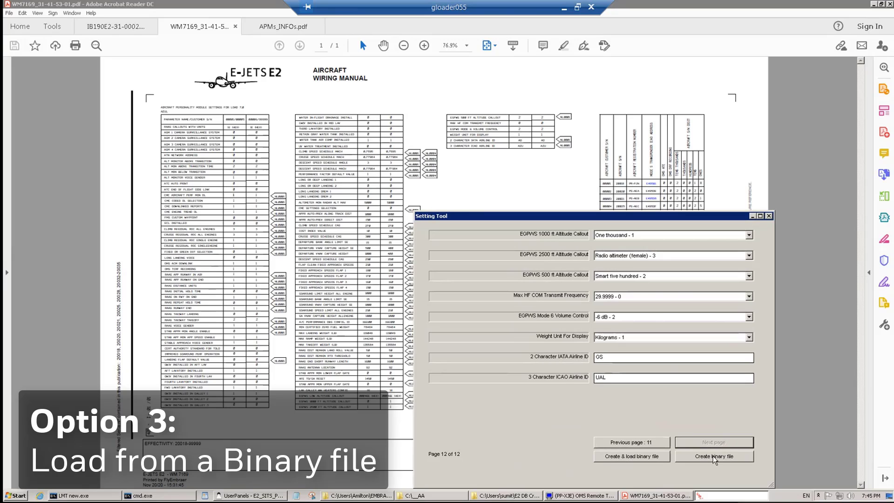
pyautogui.click(713, 456)
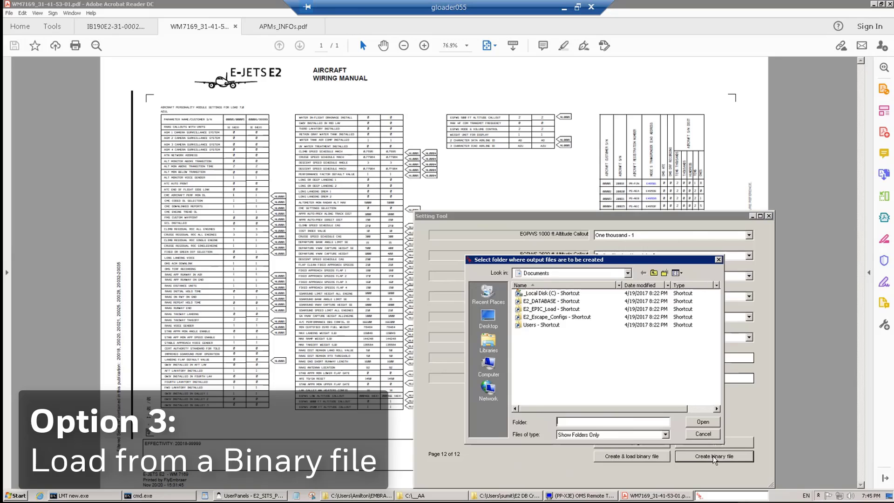
# Browse the folder browser to C:\AA_LOAD_7_0\NEW_APM_SETTINGS\CC
pyautogui.click(627, 273)
pyautogui.click(542, 310)
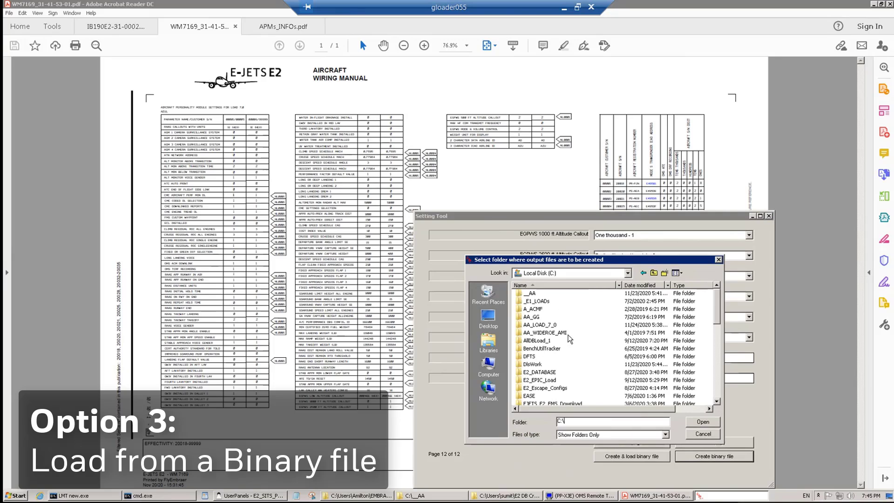
pyautogui.doubleClick(532, 326)
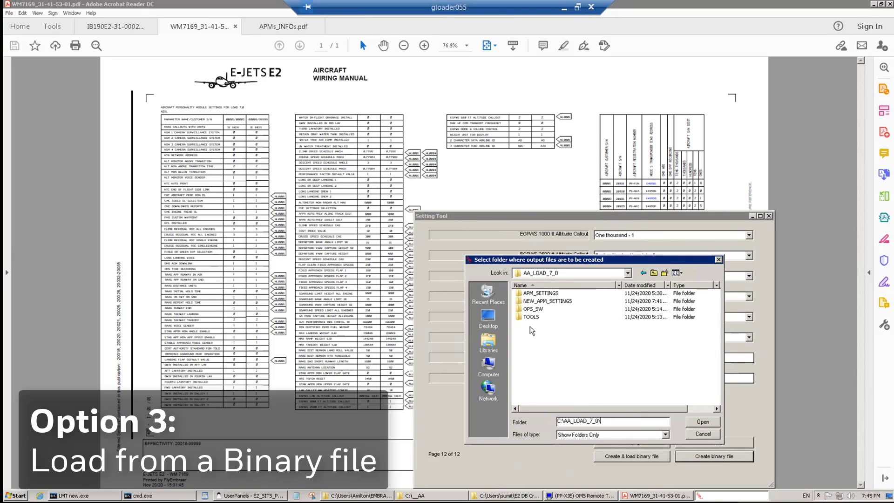
pyautogui.doubleClick(530, 301)
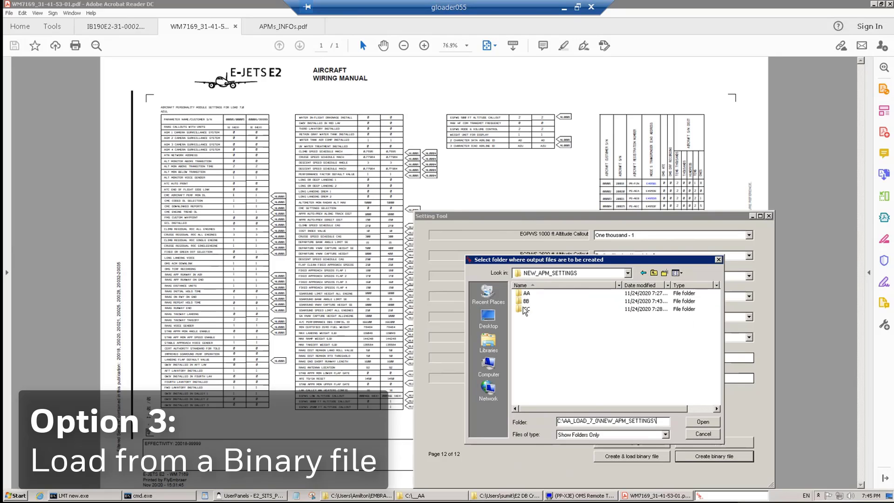
pyautogui.doubleClick(526, 309)
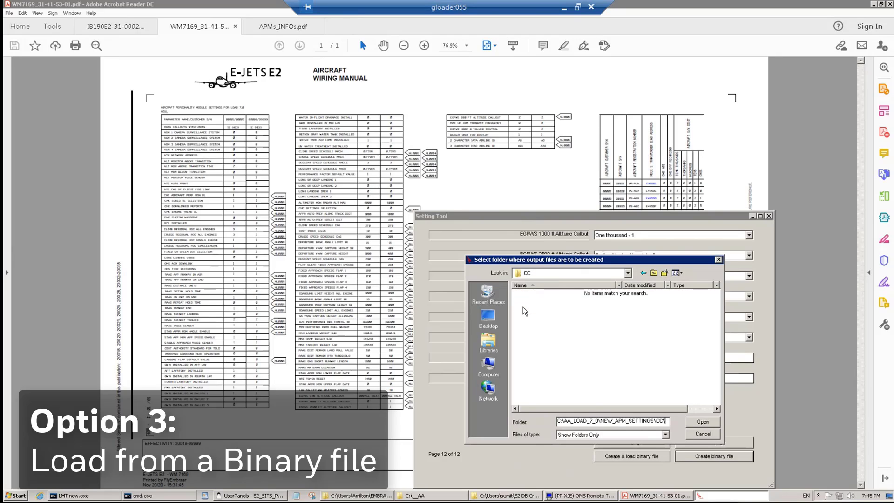
# Confirm CC as the output folder and create the binary with DR identifier 'apm test 3'
pyautogui.click(702, 422)
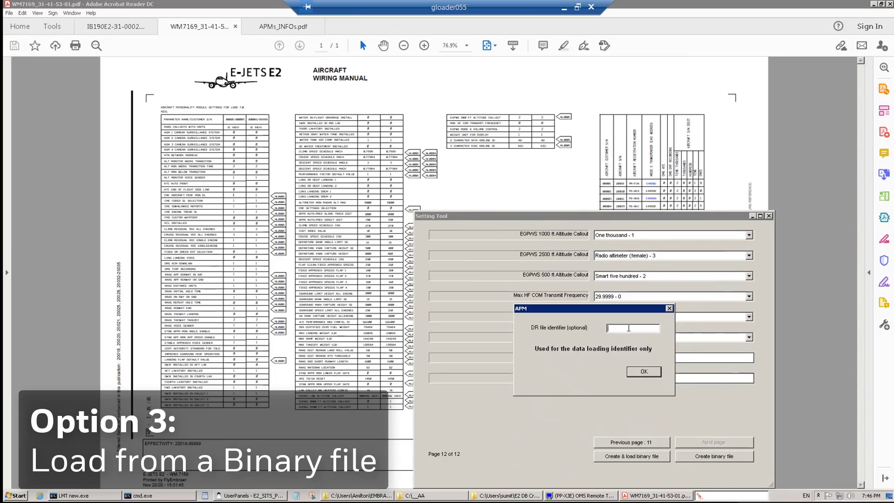
pyautogui.write('apm test 3')
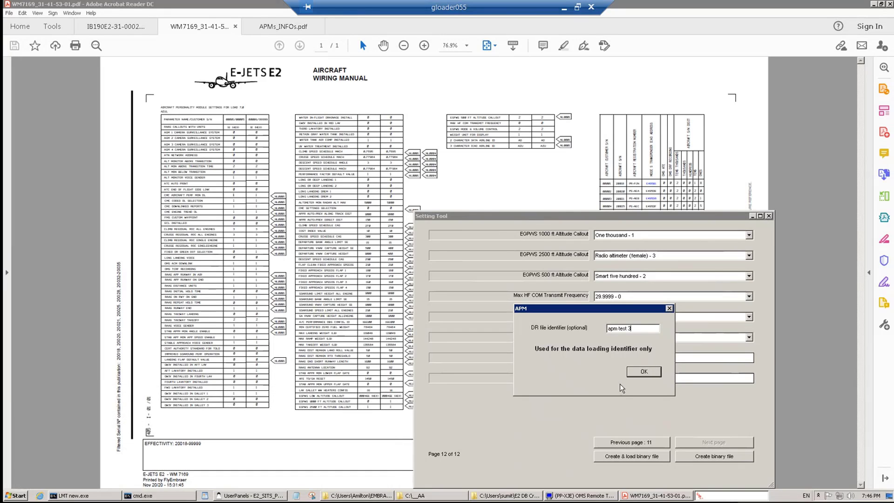
pyautogui.click(642, 372)
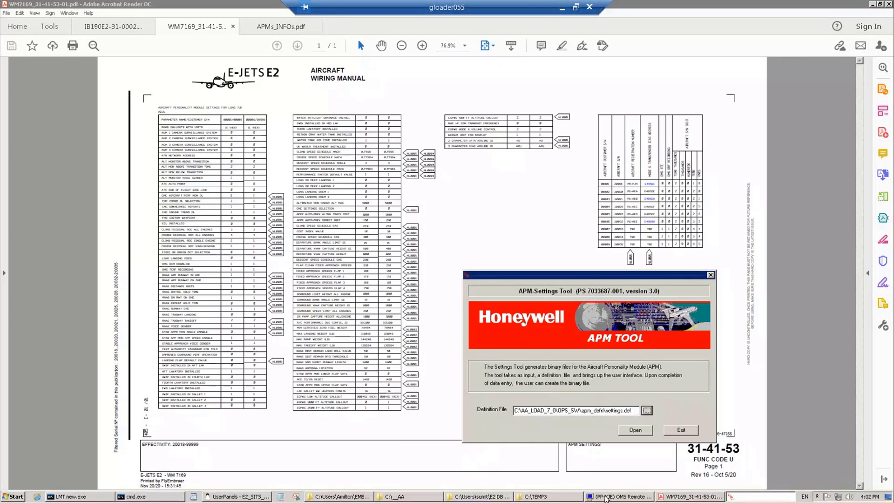
# Bring the DMS Remote Terminal forward and start the DATA LOADER installation function
pyautogui.click(605, 497)
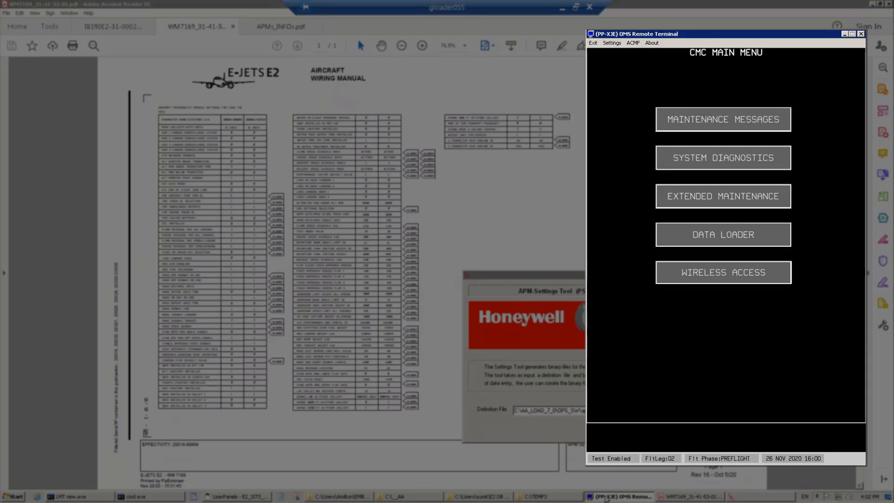
pyautogui.click(700, 238)
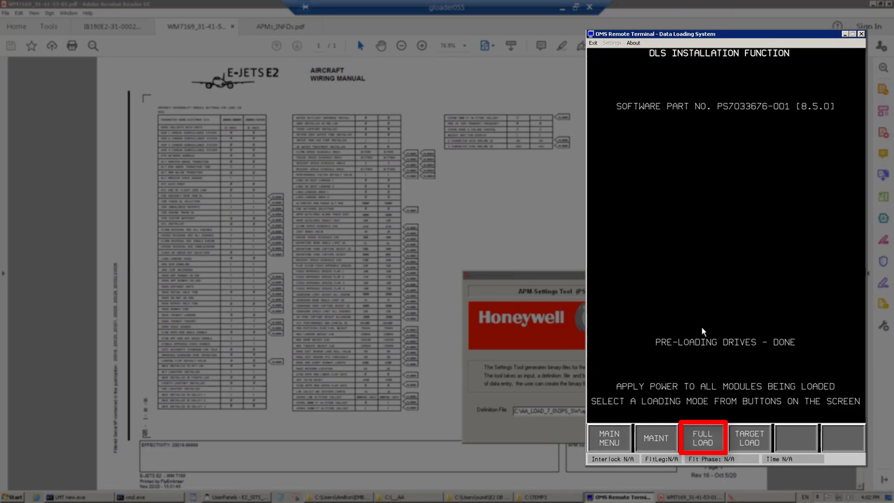
# Start a FULL LOAD and expand Available Drives, Hard Drive C: and AA_LOAD_7_0
pyautogui.click(702, 445)
pyautogui.press('Down')
pyautogui.press('Down')
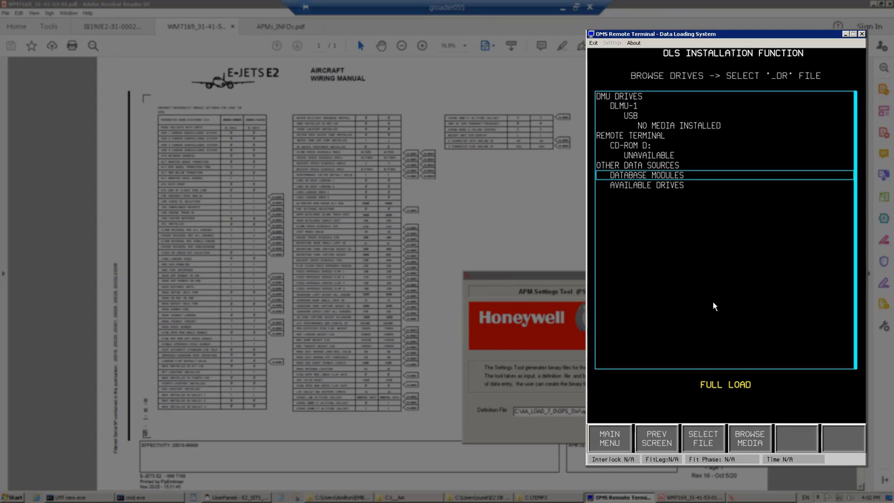
pyautogui.press('Return')
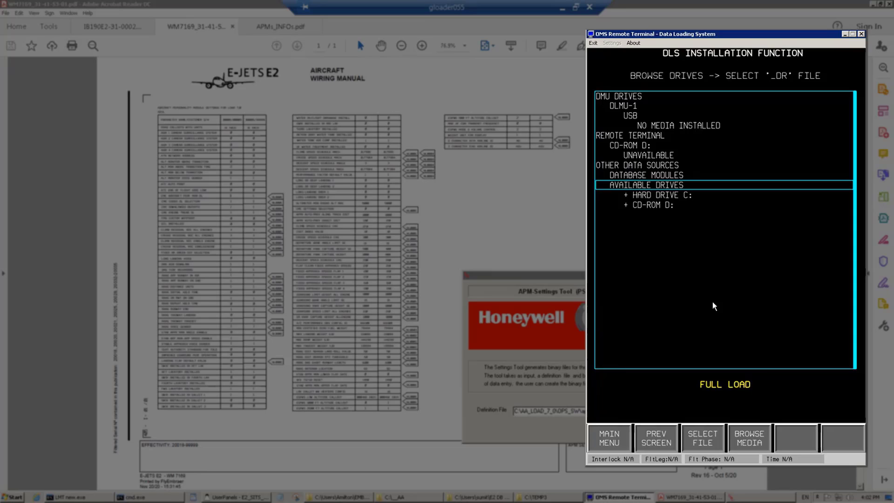
pyautogui.press('Down')
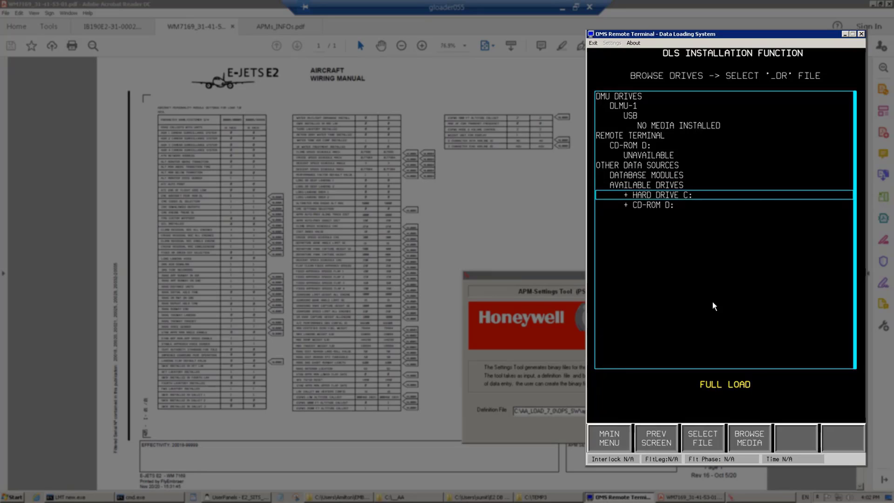
pyautogui.press('Return')
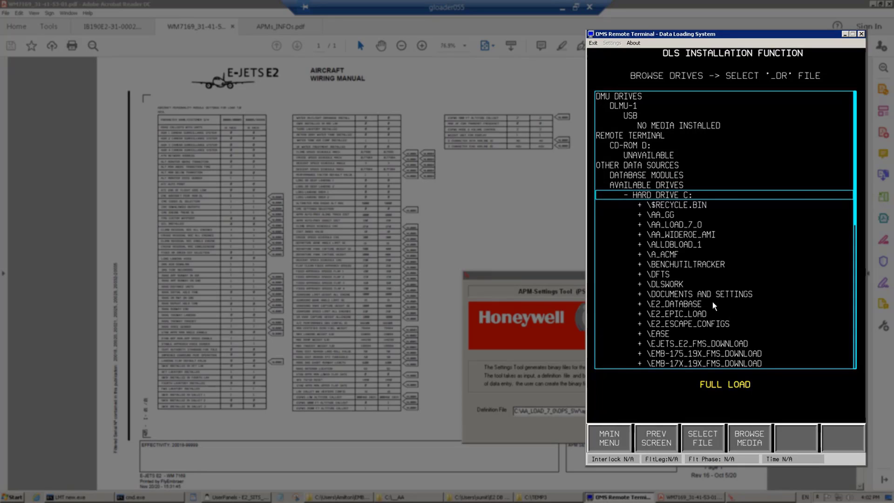
pyautogui.press('Down')
pyautogui.press('Down')
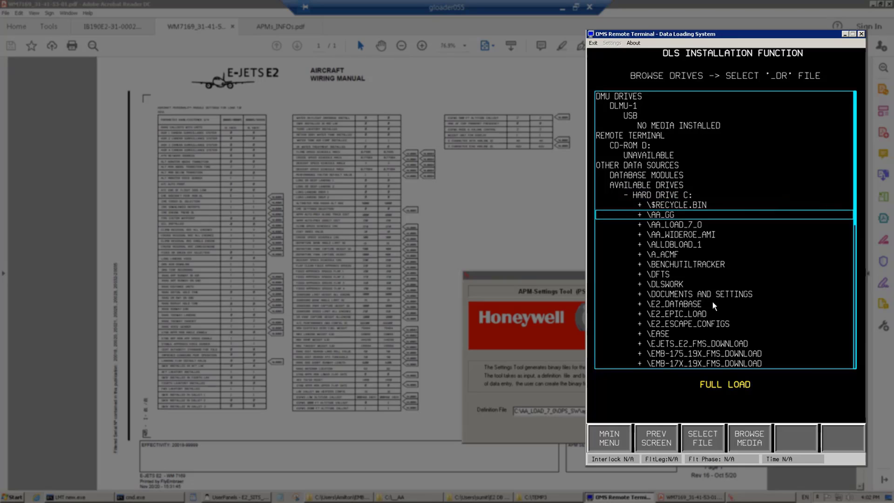
# Expand NEW_APM_SETTINGS and its AA and BB folders to reveal their DR files
pyautogui.press('Down')
pyautogui.press('Return')
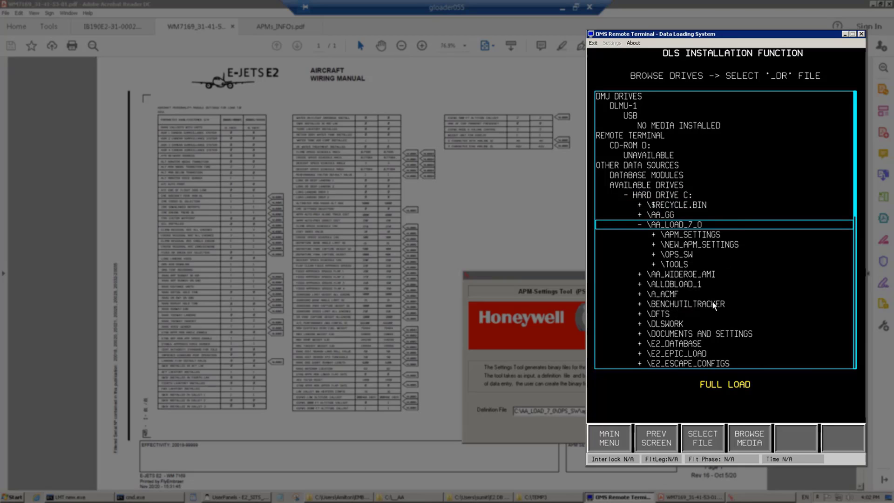
pyautogui.press('Down')
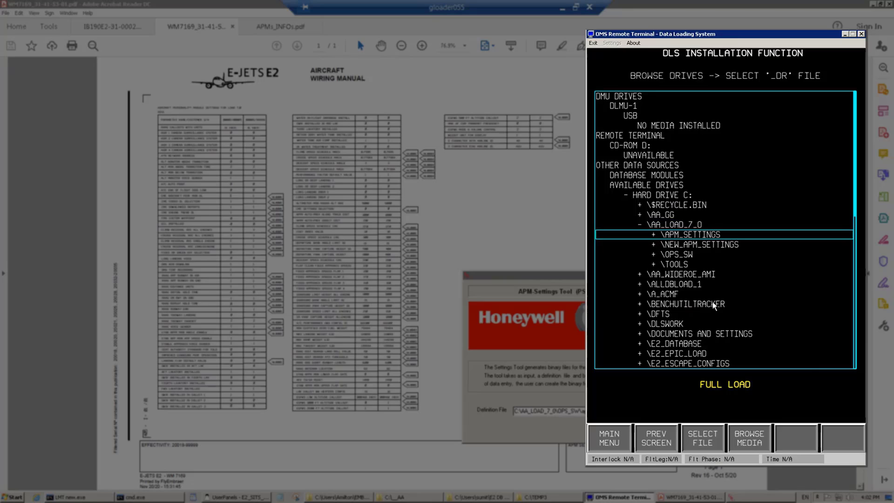
pyautogui.press('Down')
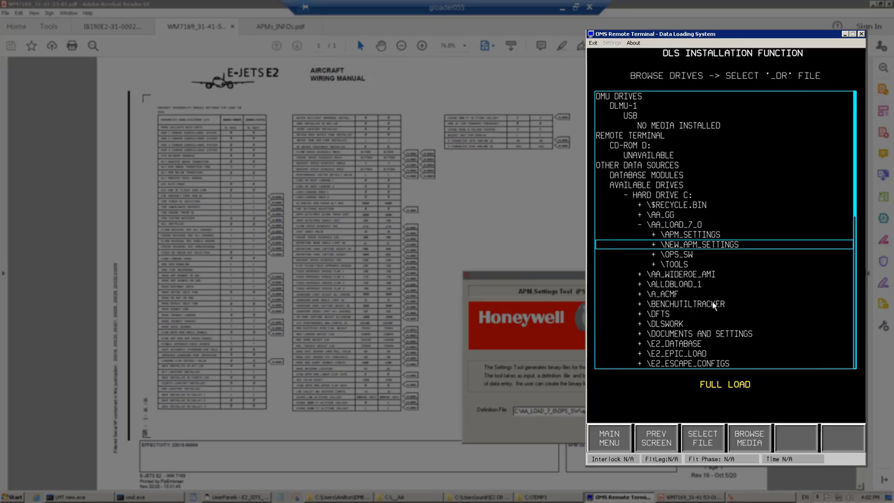
pyautogui.press('Return')
pyautogui.press('Down')
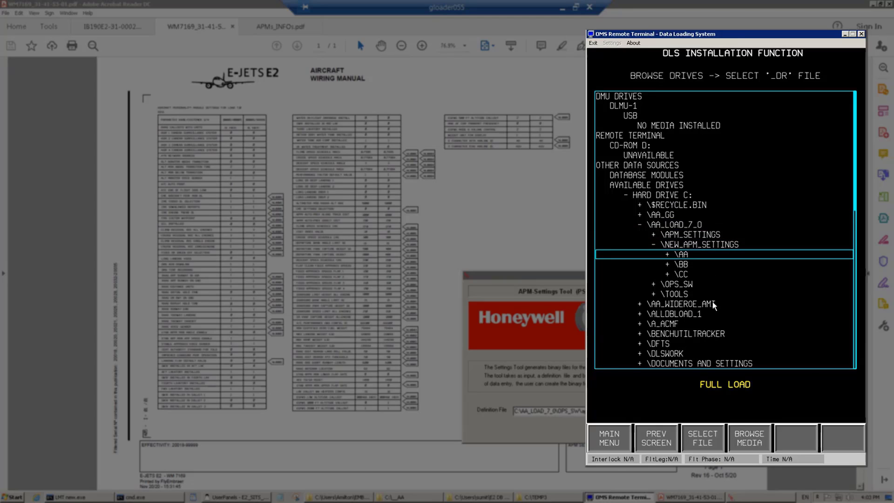
pyautogui.press('Return')
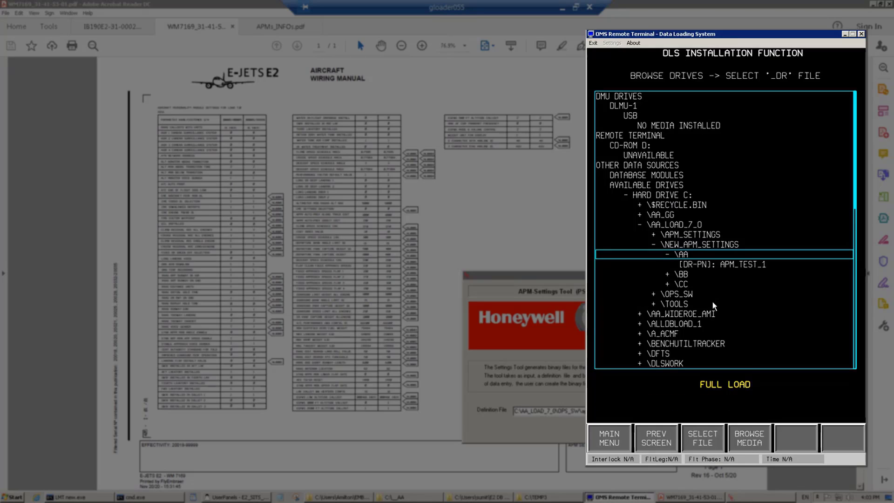
pyautogui.press('Down')
pyautogui.press('Down')
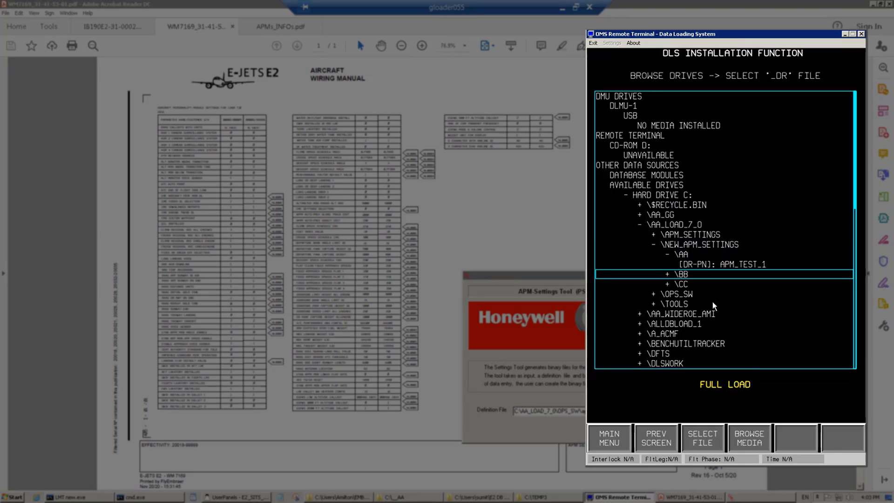
pyautogui.press('Return')
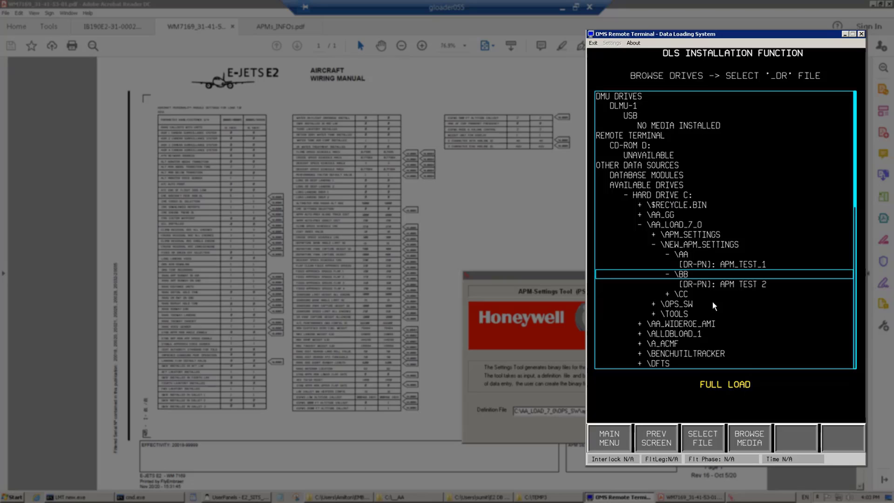
# Expand the CC folder and choose the APM TEST 3 DR file for loading
pyautogui.press('Down')
pyautogui.press('Down')
pyautogui.press('Down')
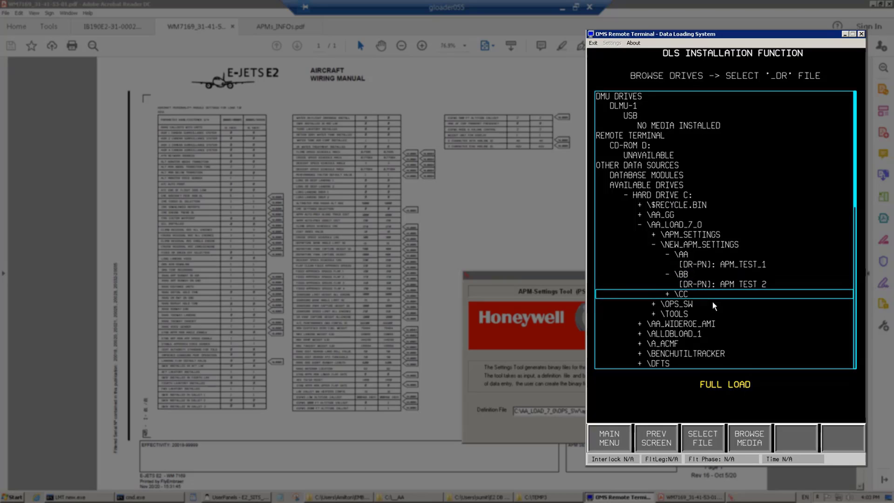
pyautogui.press('Up')
pyautogui.press('Return')
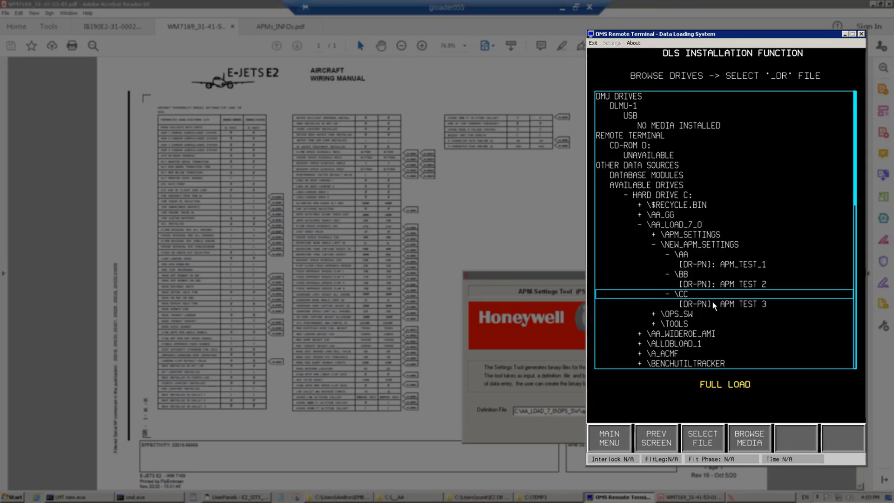
pyautogui.press('Up')
pyautogui.press('Up')
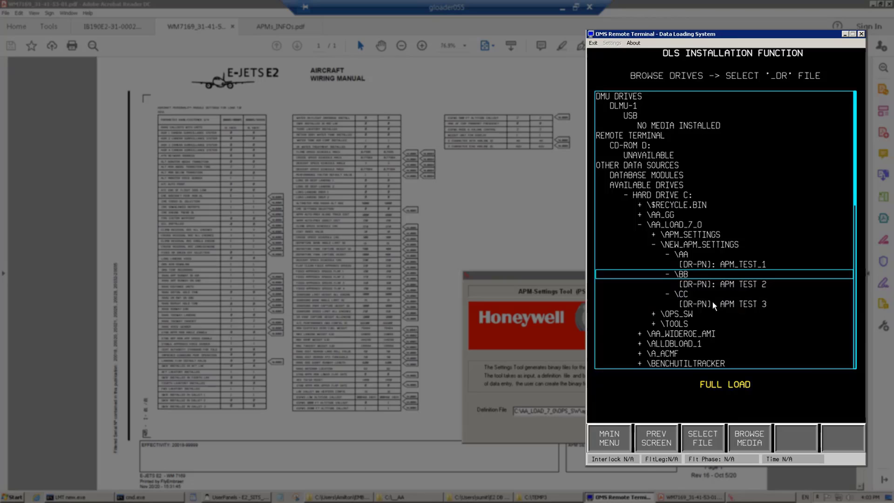
pyautogui.press('Down')
pyautogui.press('Down')
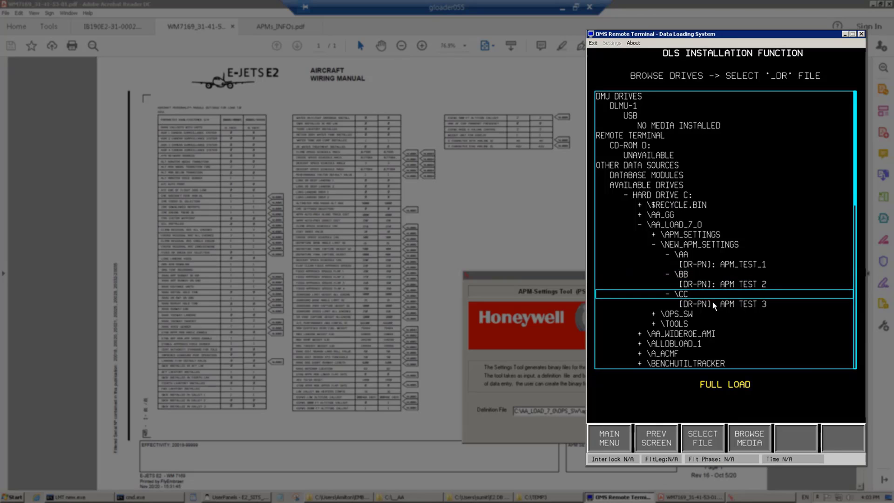
pyautogui.press('Down')
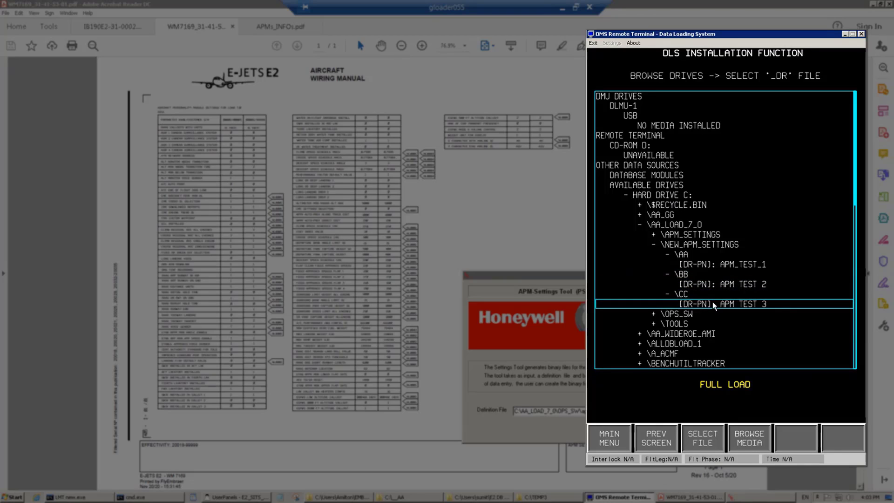
pyautogui.press('Return')
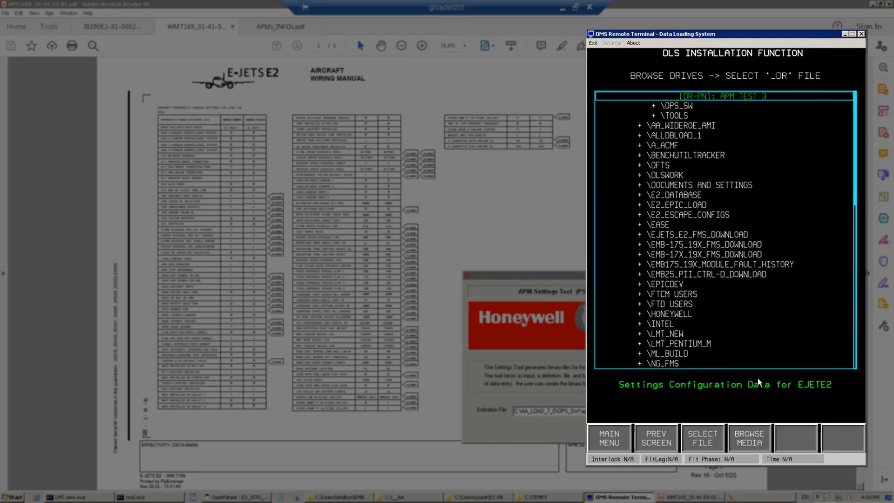
# Select the APM TEST 3 file and run its configuration check (expected load time 00:00:18)
pyautogui.click(698, 440)
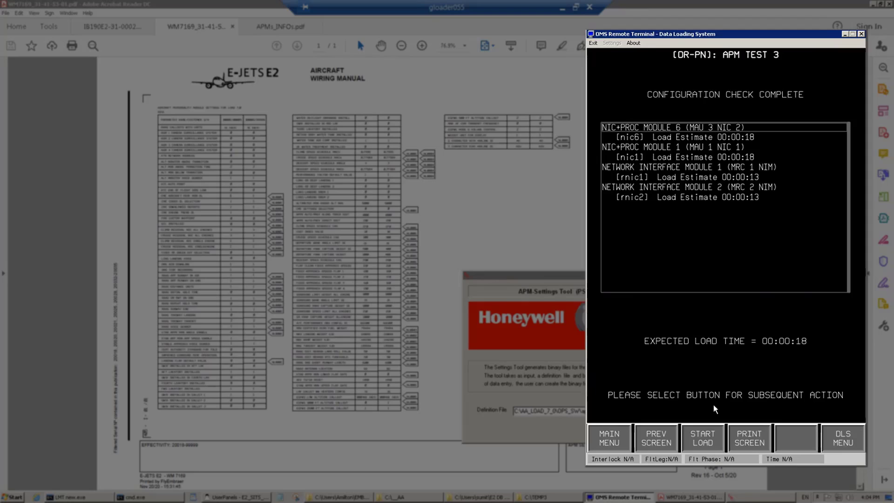
# Start loading APM TEST 3 onto the four target modules
pyautogui.click(703, 438)
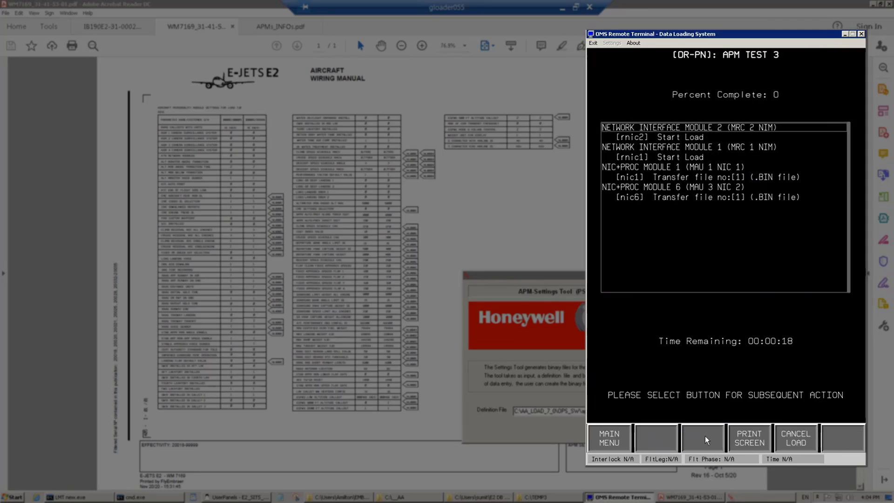